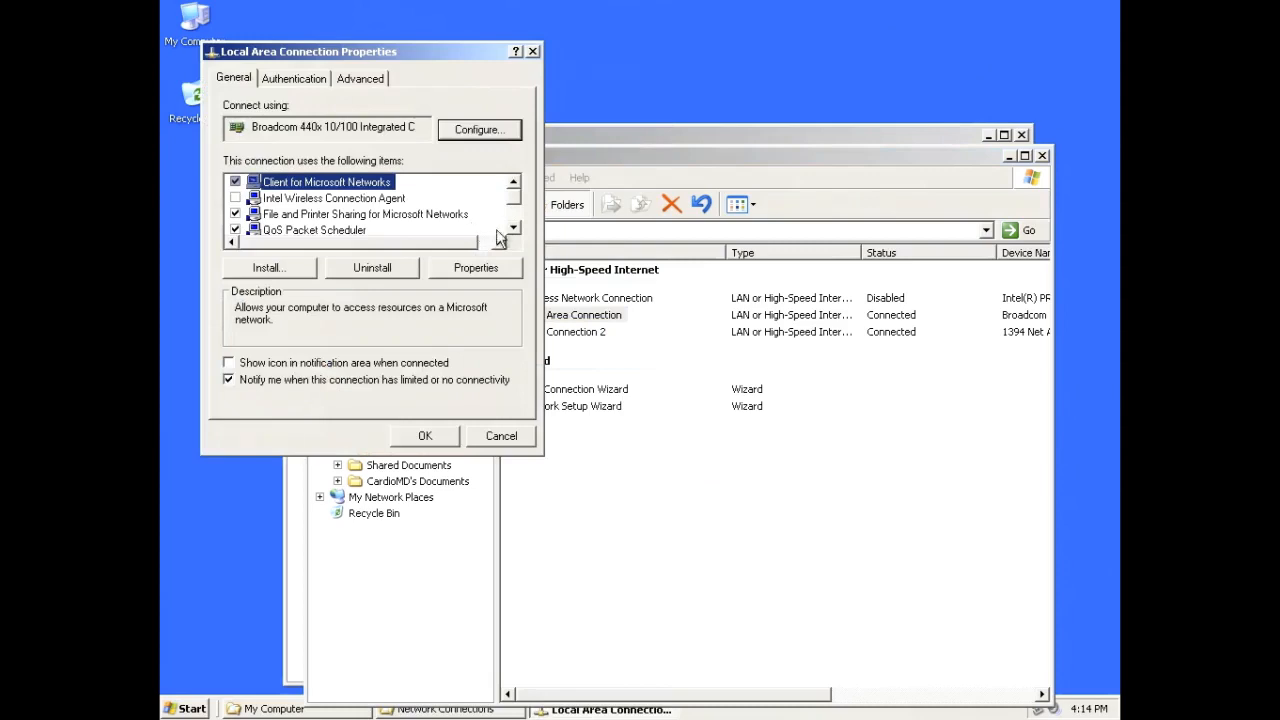
Set the connection's TCP/IP to static address 192.9.200.5 with mask 255.255.255.0, then close Network Connections
left_click(512, 228)
left_click(512, 228)
left_click(512, 228)
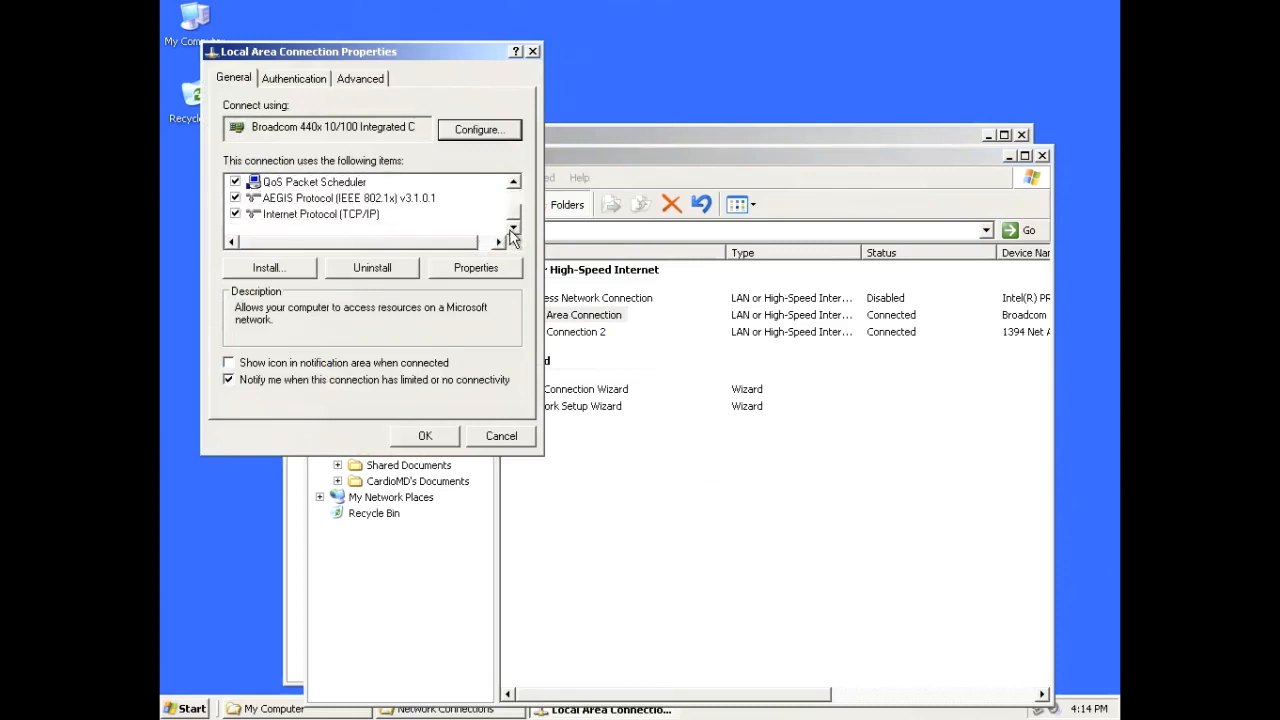
left_click(350, 216)
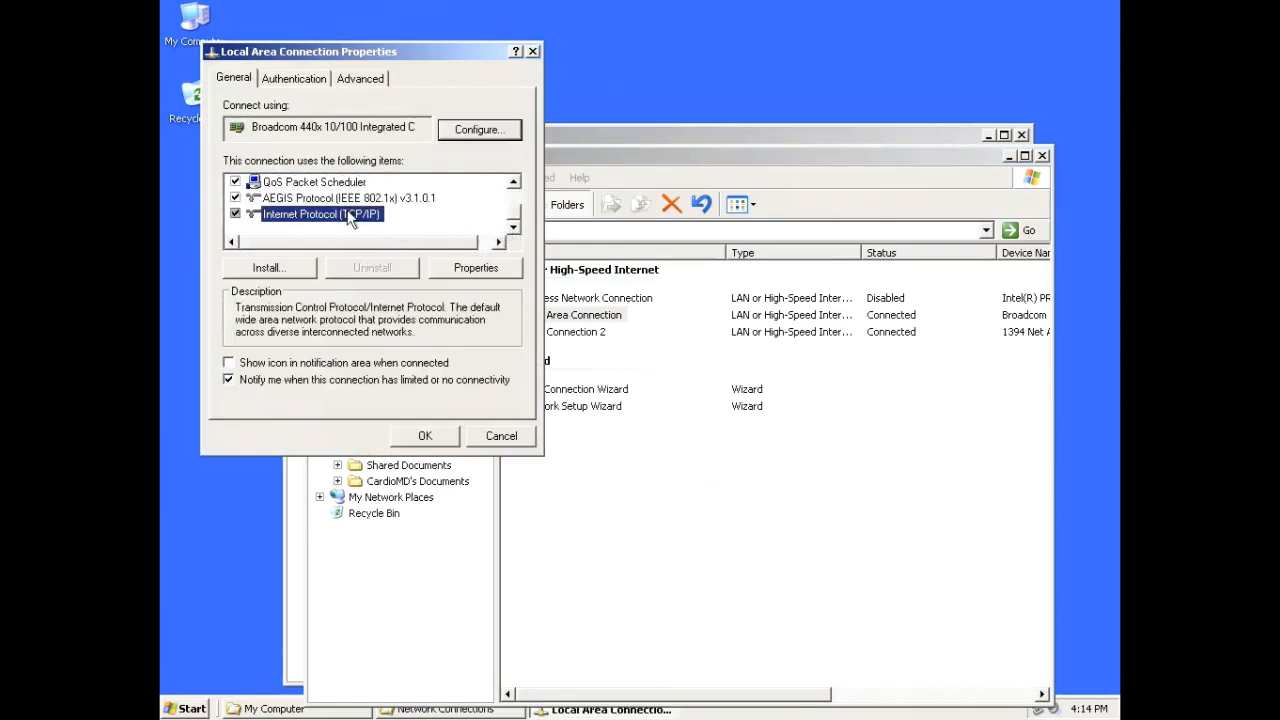
left_click(484, 272)
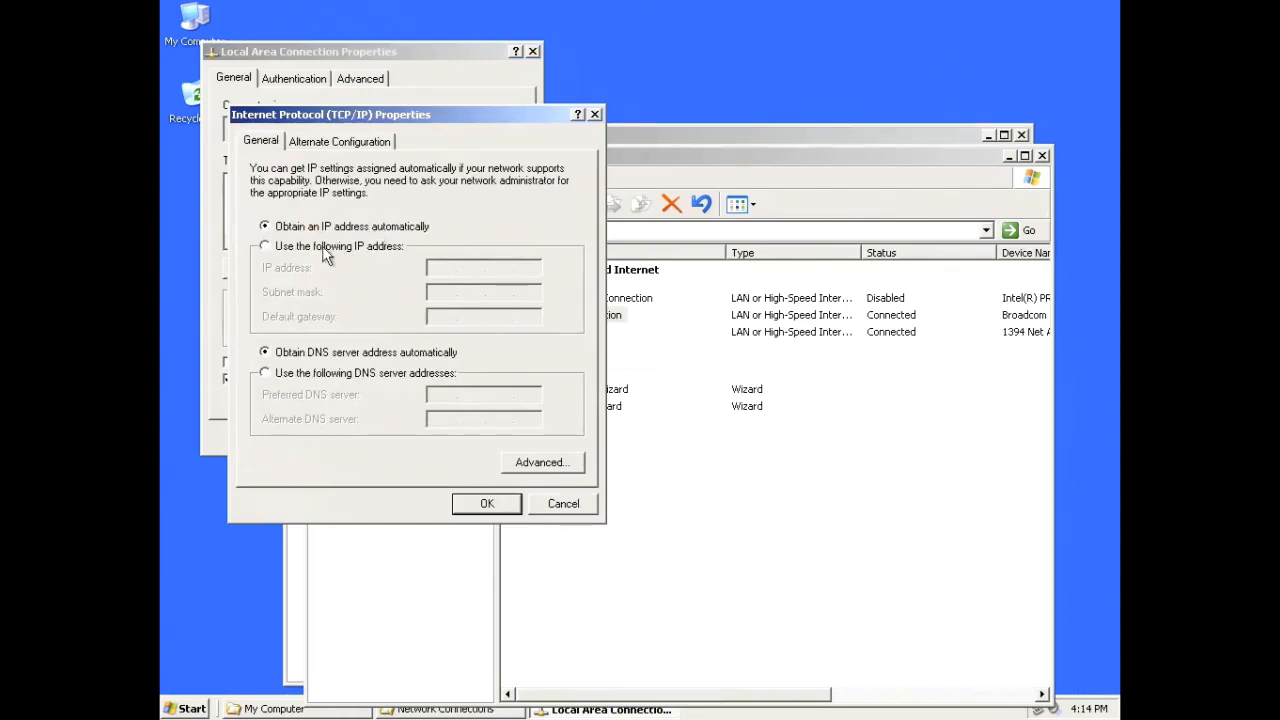
left_click(265, 247)
type("192.")
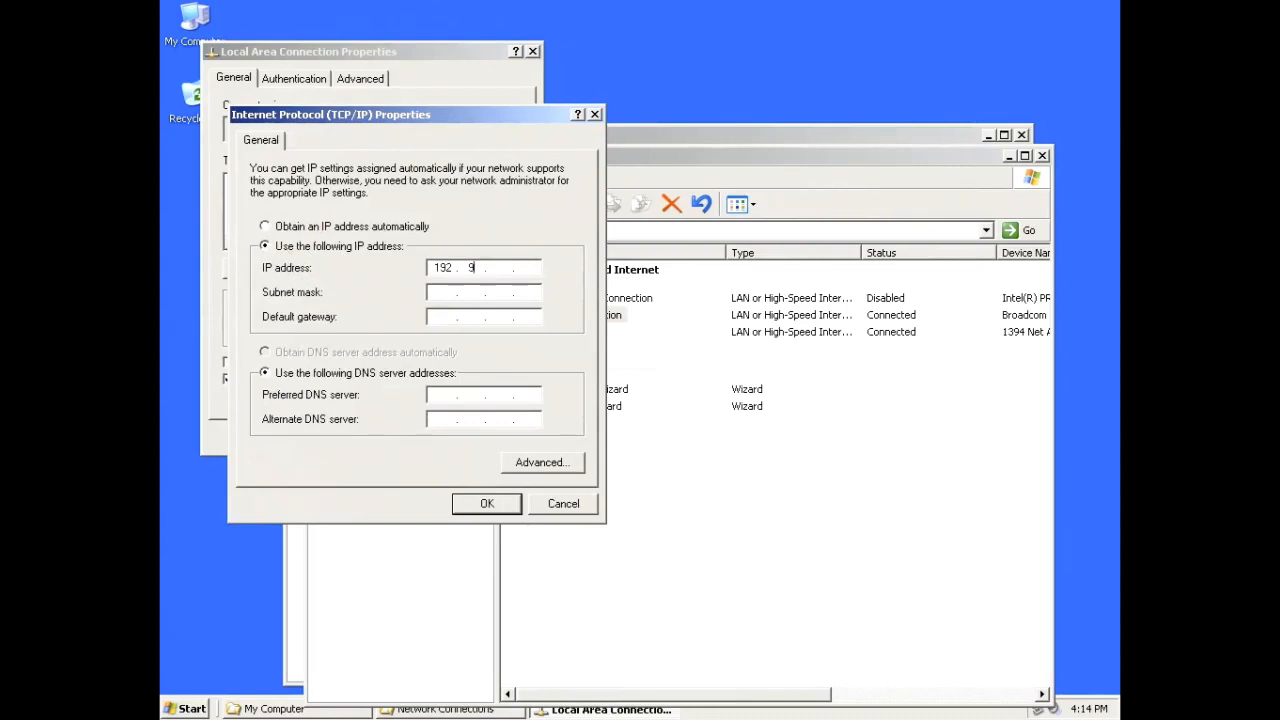
type("9.200")
left_click(455, 292)
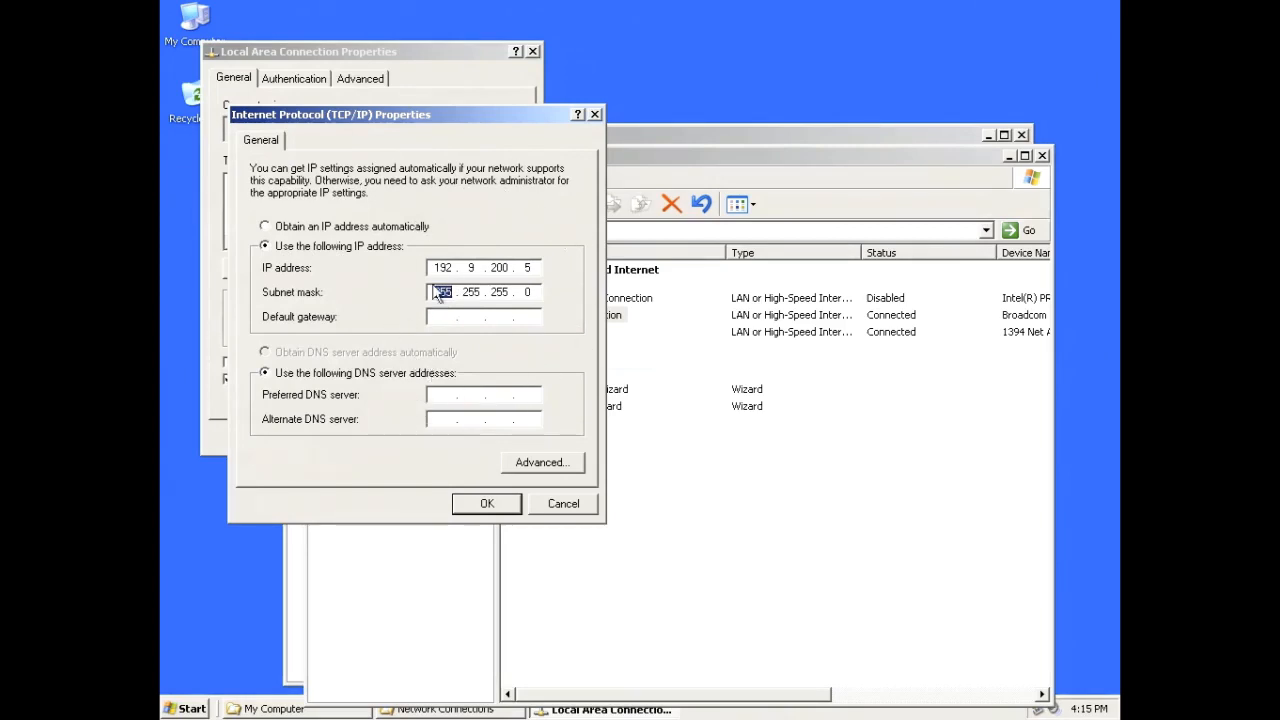
left_click(485, 505)
left_click(430, 442)
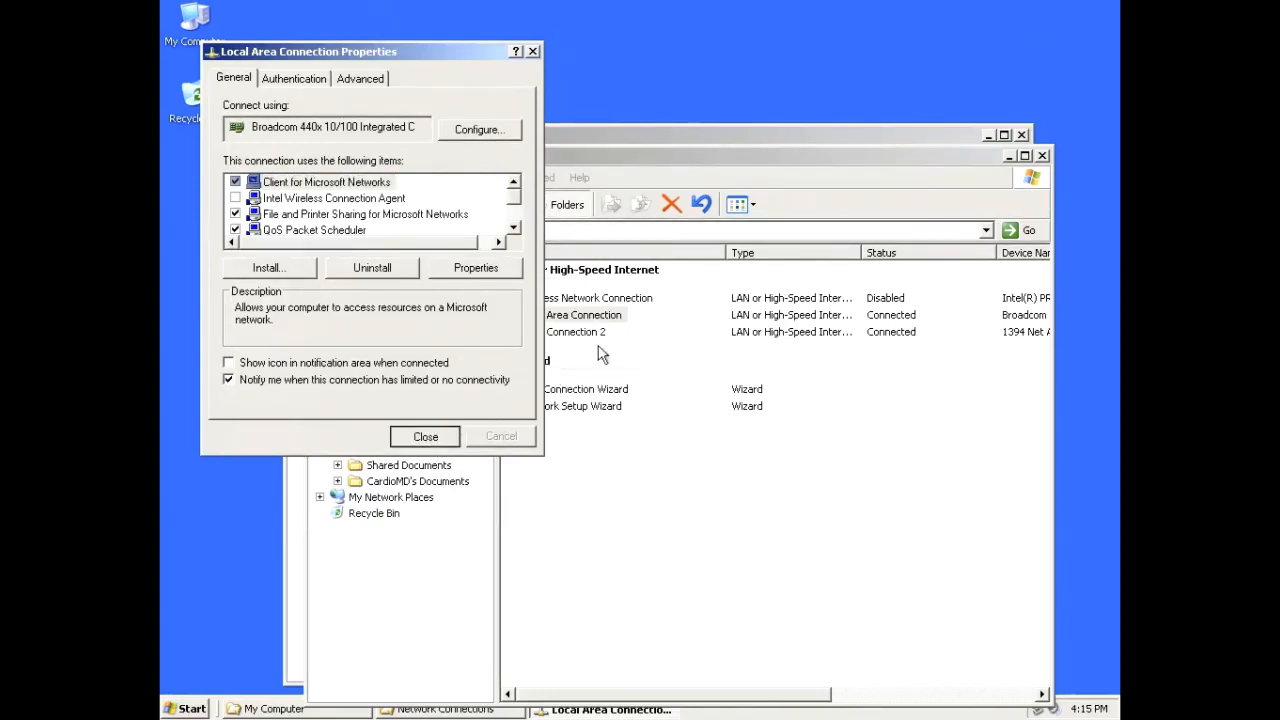
left_click(1042, 156)
Close My Computer and launch a Command Prompt by running 'cmd'
left_click(1022, 134)
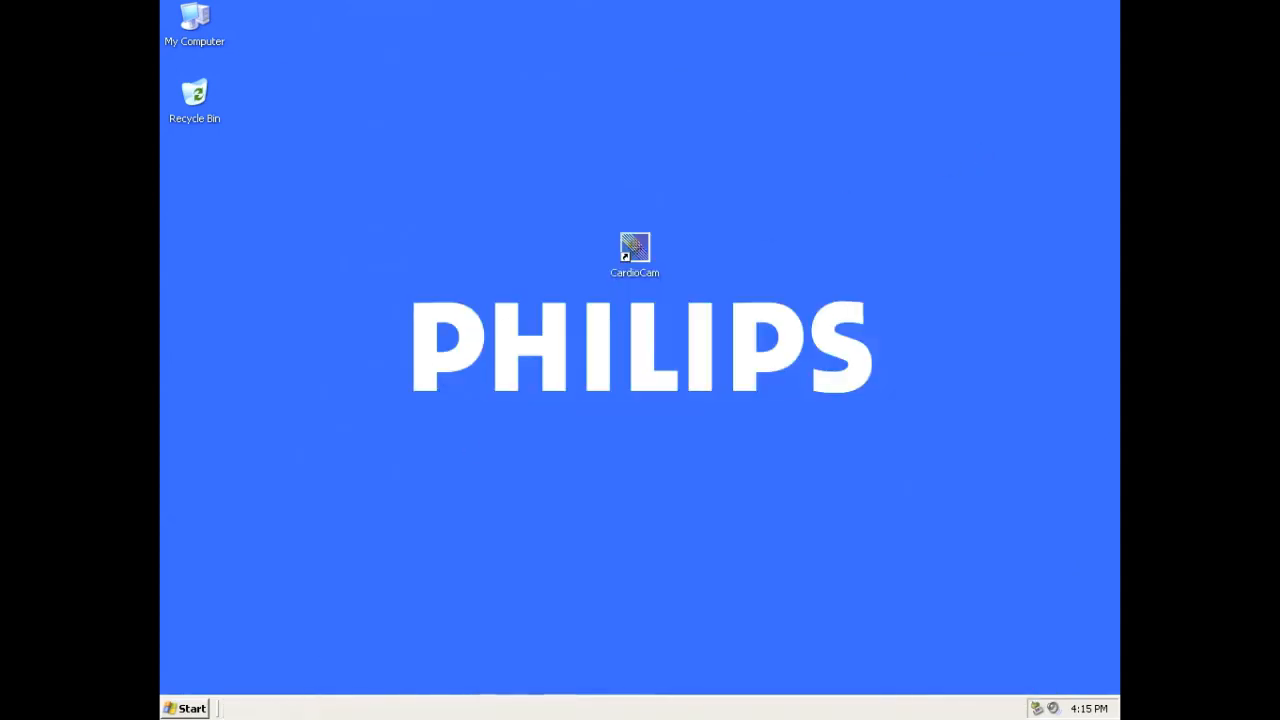
left_click(200, 709)
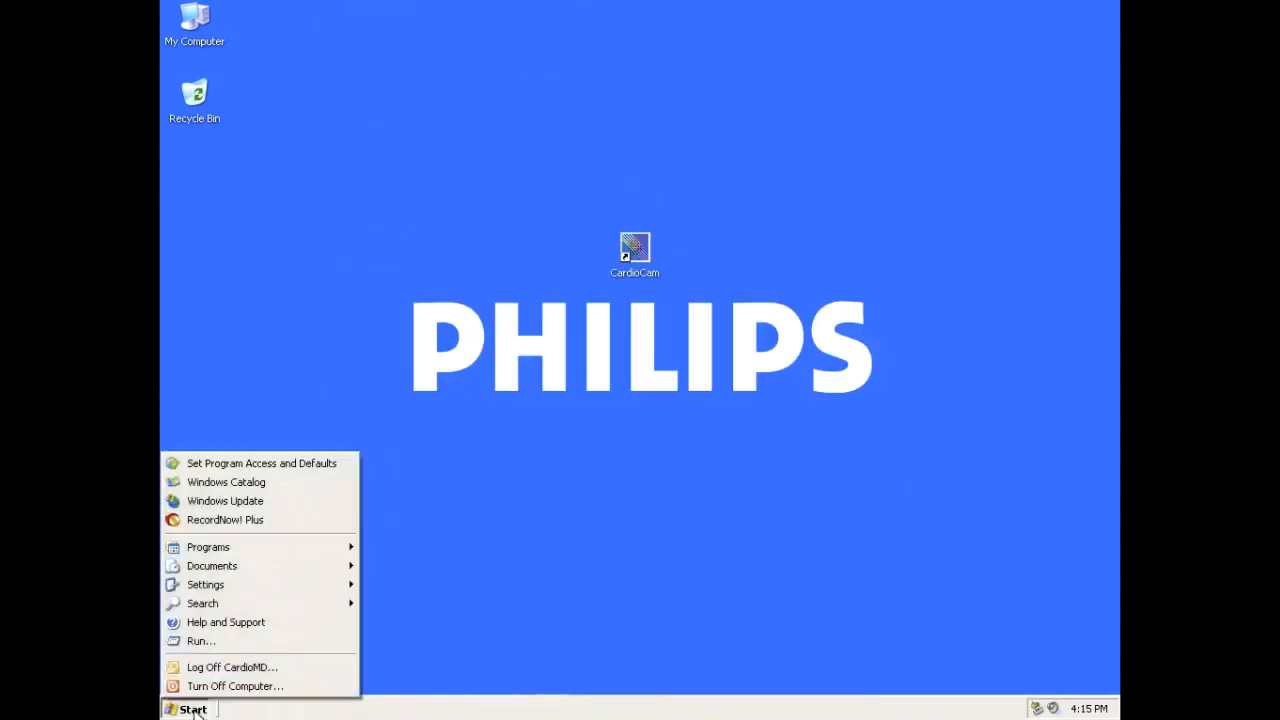
left_click(200, 641)
type("cmd")
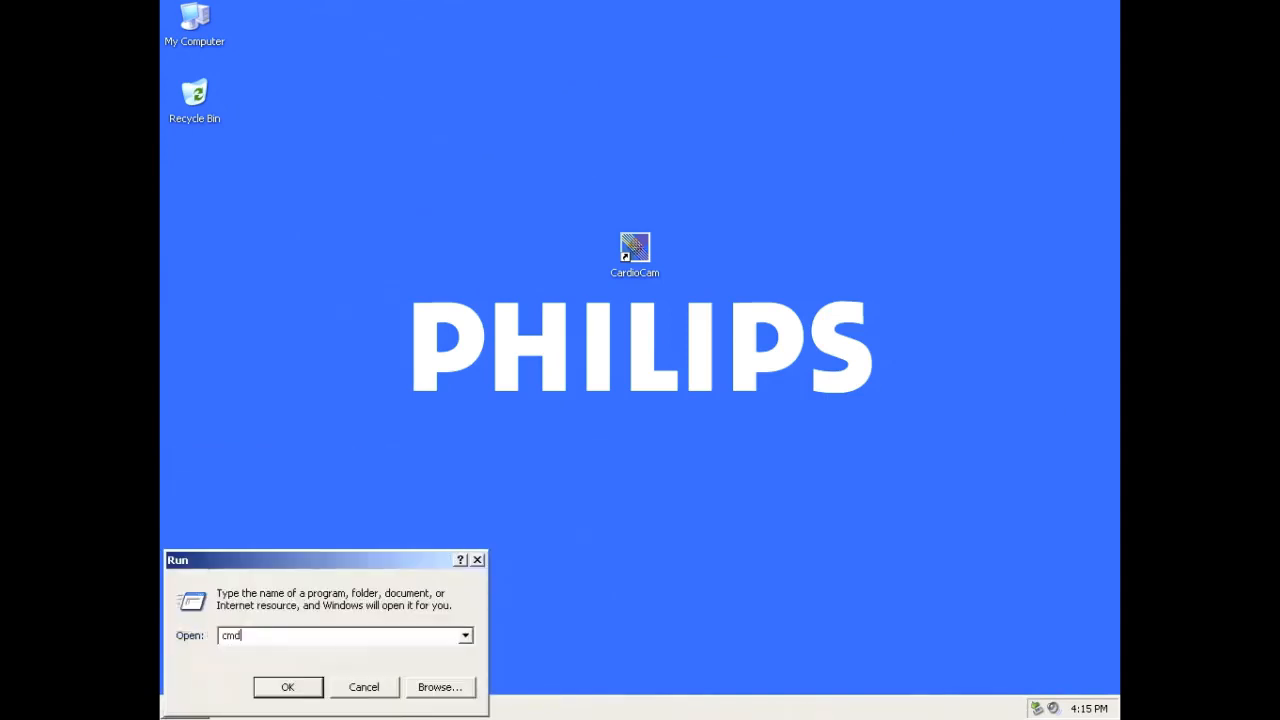
key("Return")
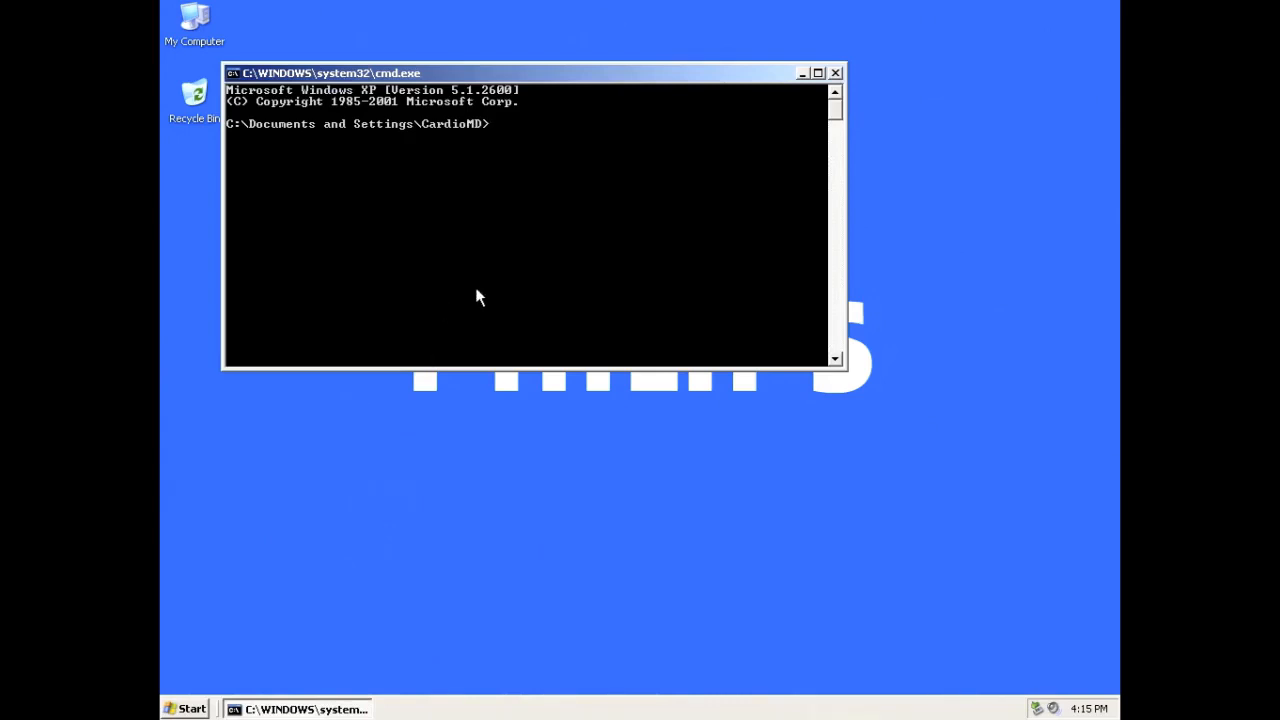
Run 'ping 192.9.200.1', confirm 4 replies with 0% loss, and close the prompt
type("ping 192.9.200.1")
key("Return")
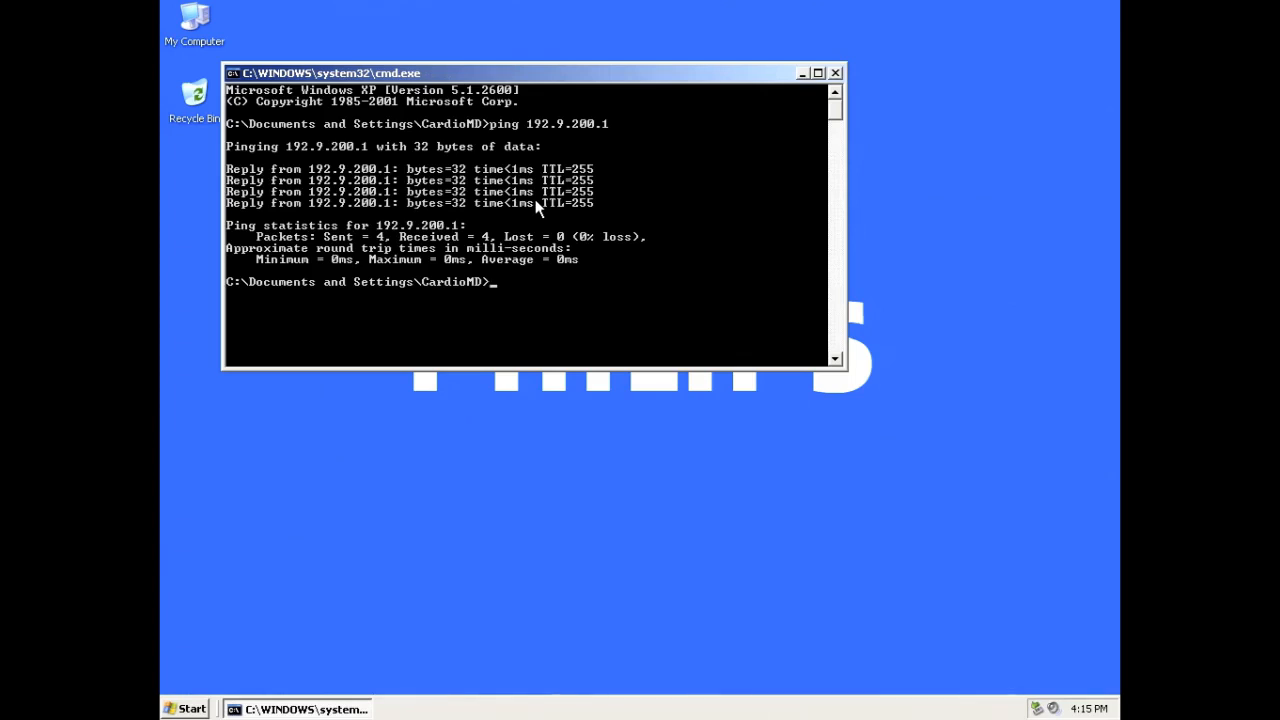
left_click(835, 73)
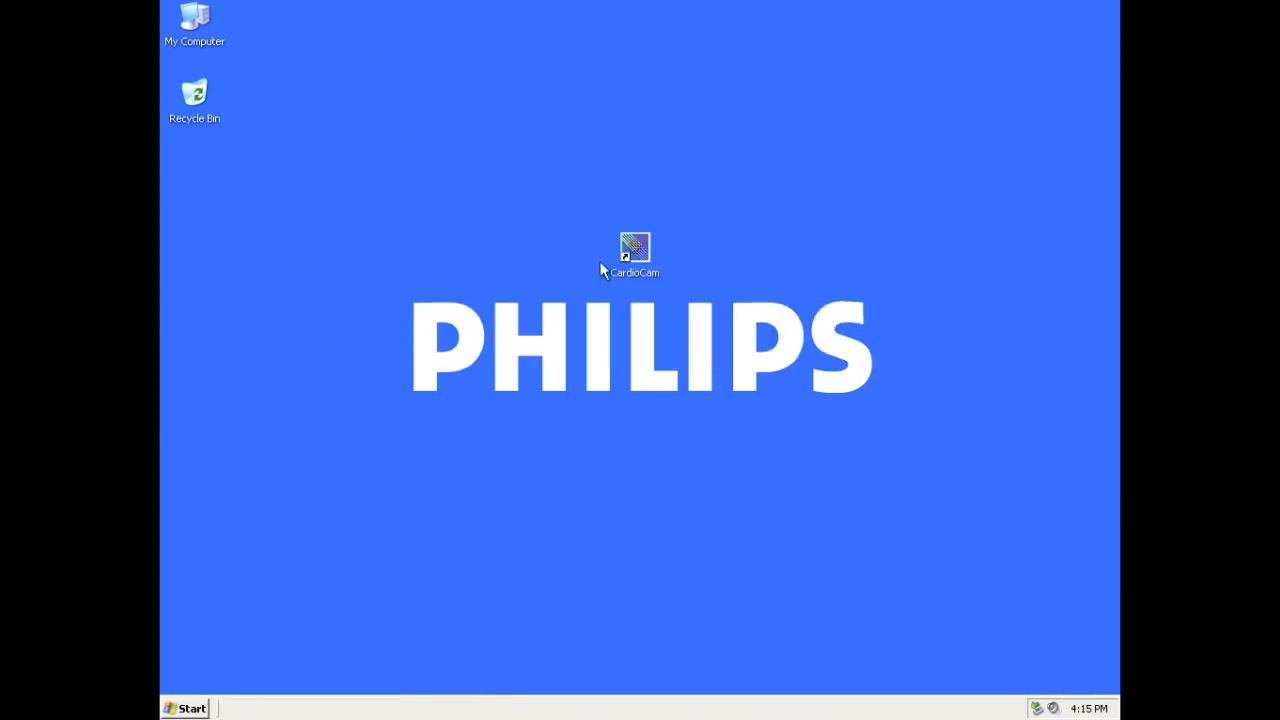
Launch CardioCam and enter the service password to reach the Service: Calibrations menu
double_click(635, 255)
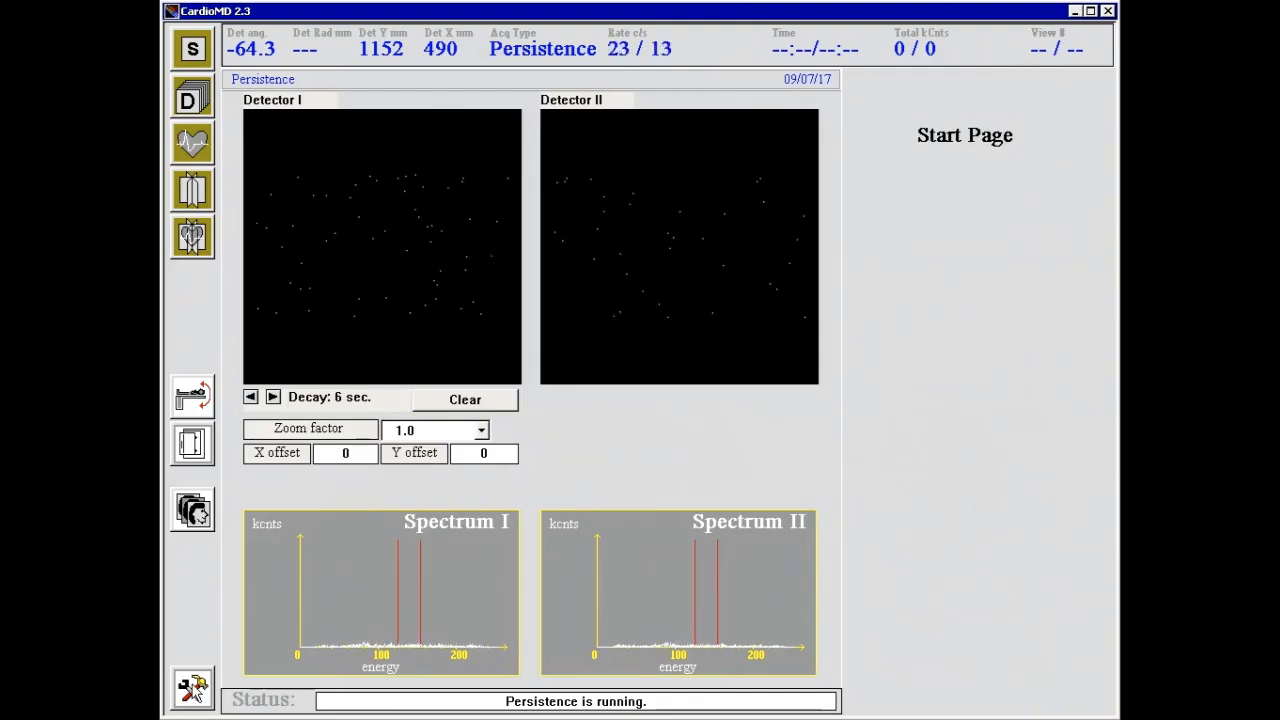
left_click(193, 688)
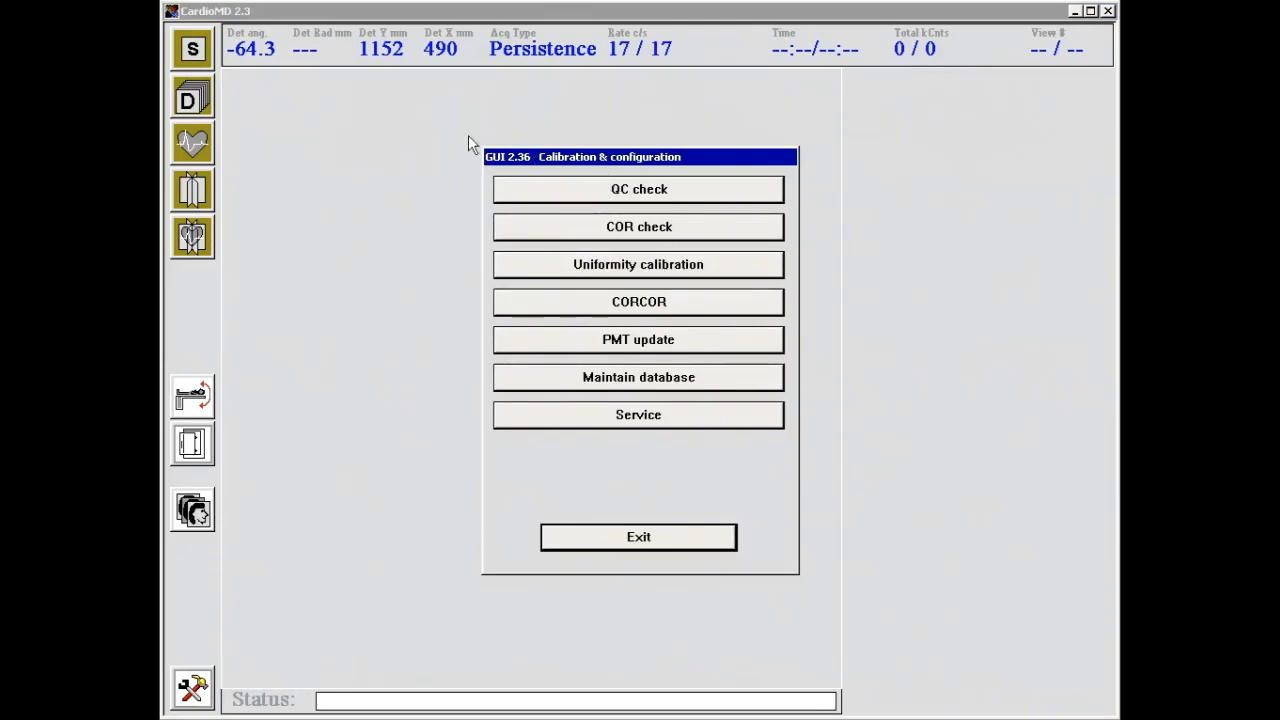
left_click(611, 420)
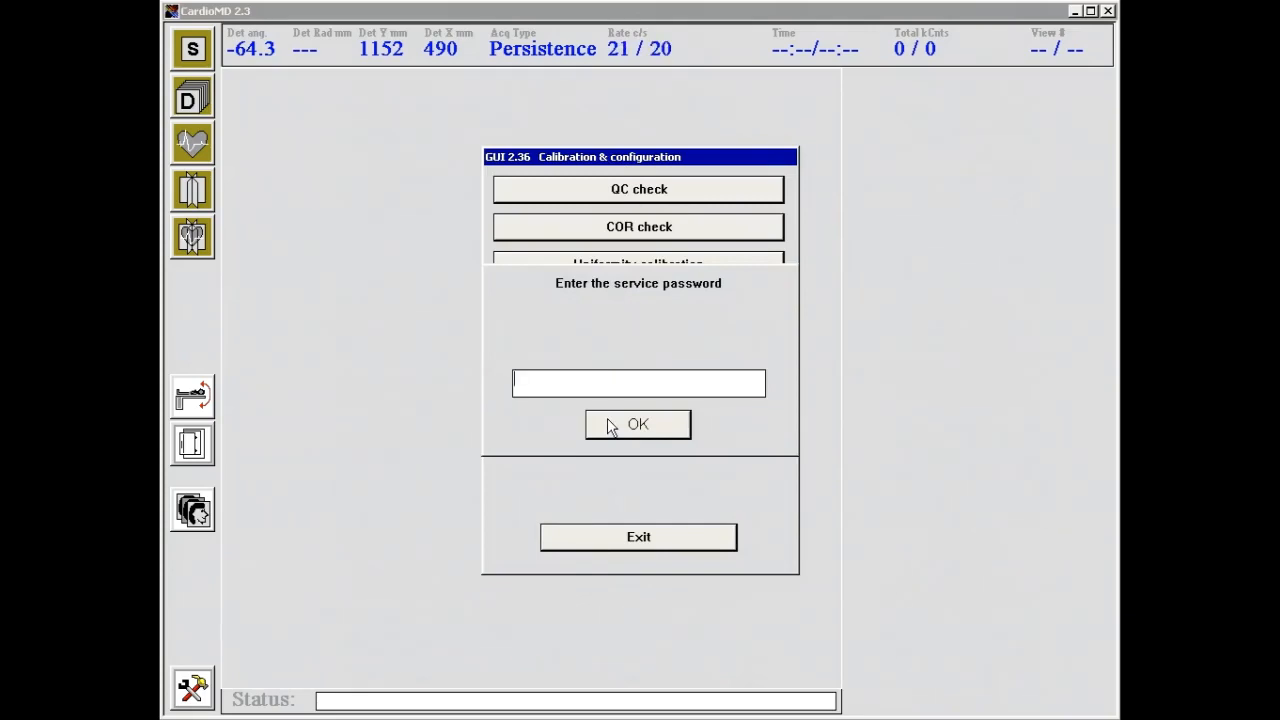
type("**")
left_click(607, 418)
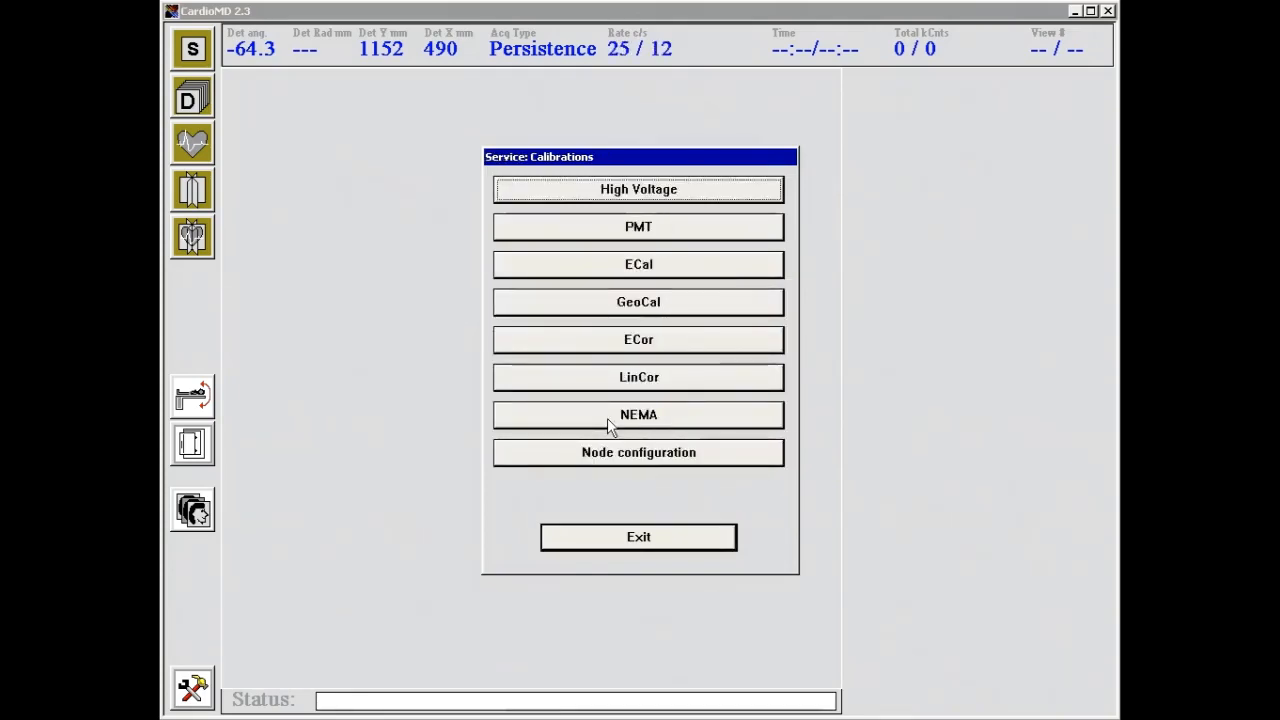
In Node configuration, dismiss the CardioCam node dialog unchanged and start adding a new node
left_click(643, 458)
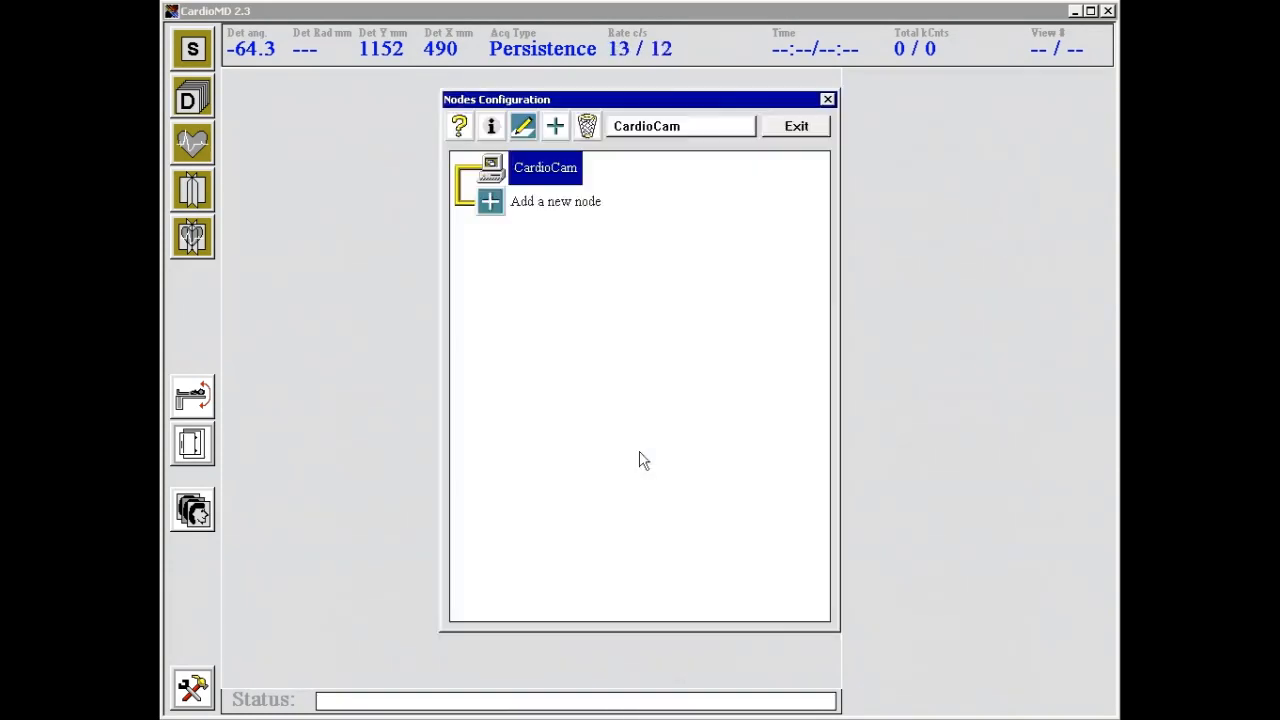
double_click(556, 170)
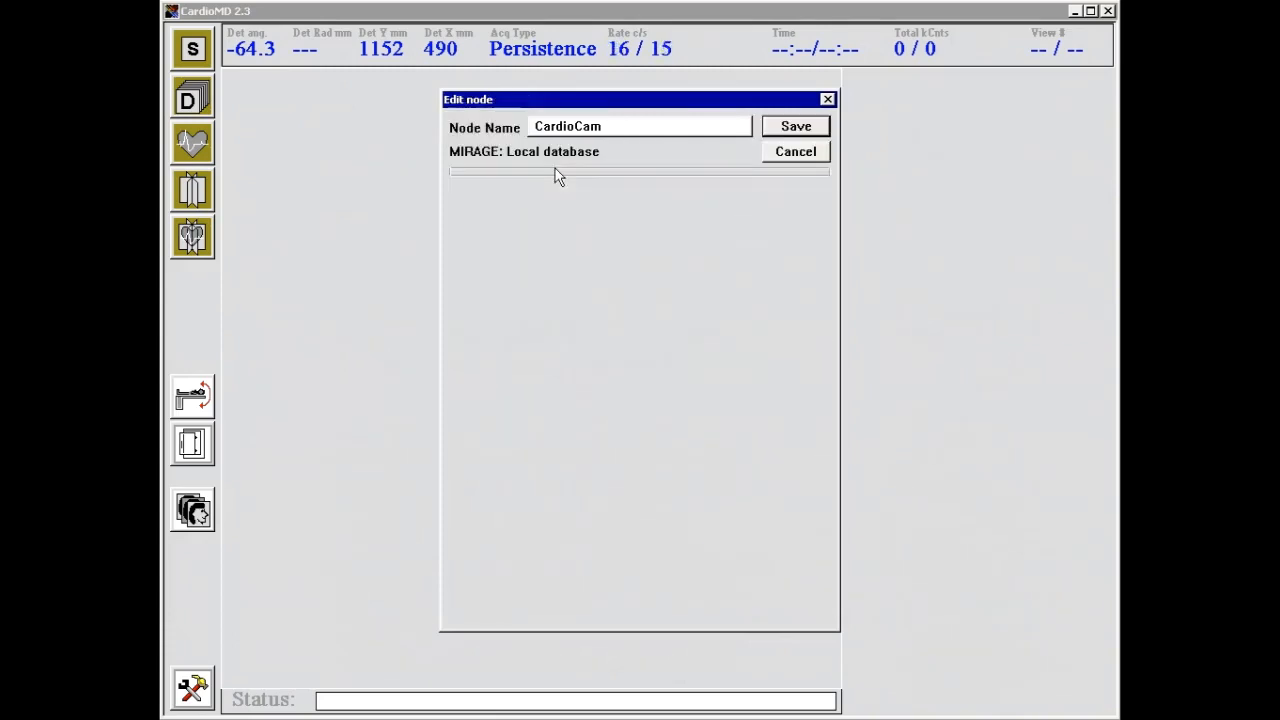
left_click(789, 154)
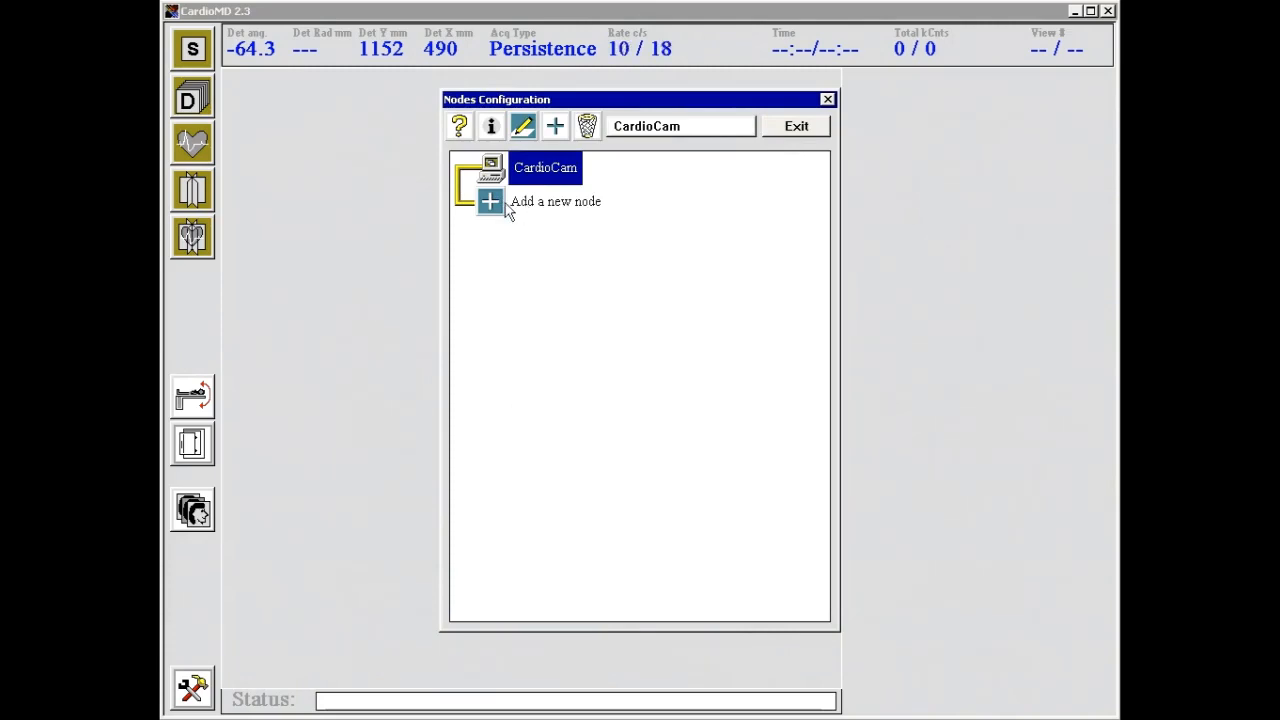
left_click(563, 128)
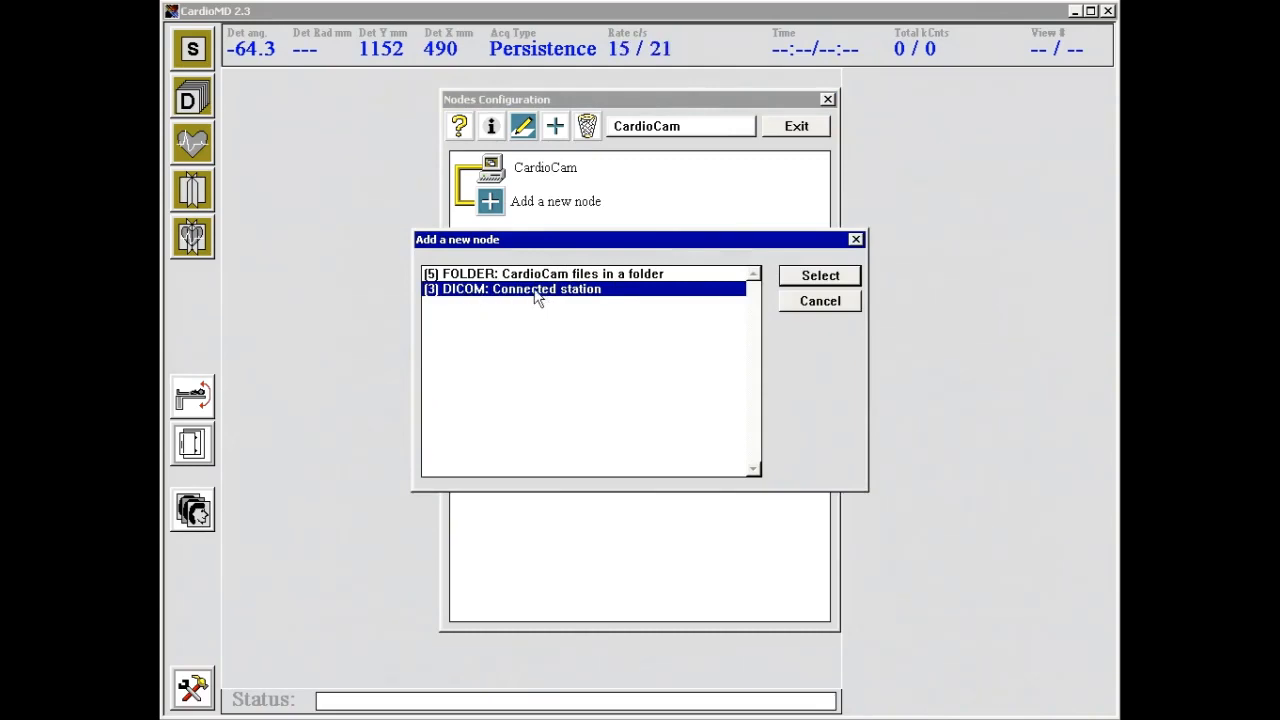
Create DICOM node 'Pegasys': station and AE title adac, IP 192.9.200.1, port 104, auto-export on
left_click(831, 281)
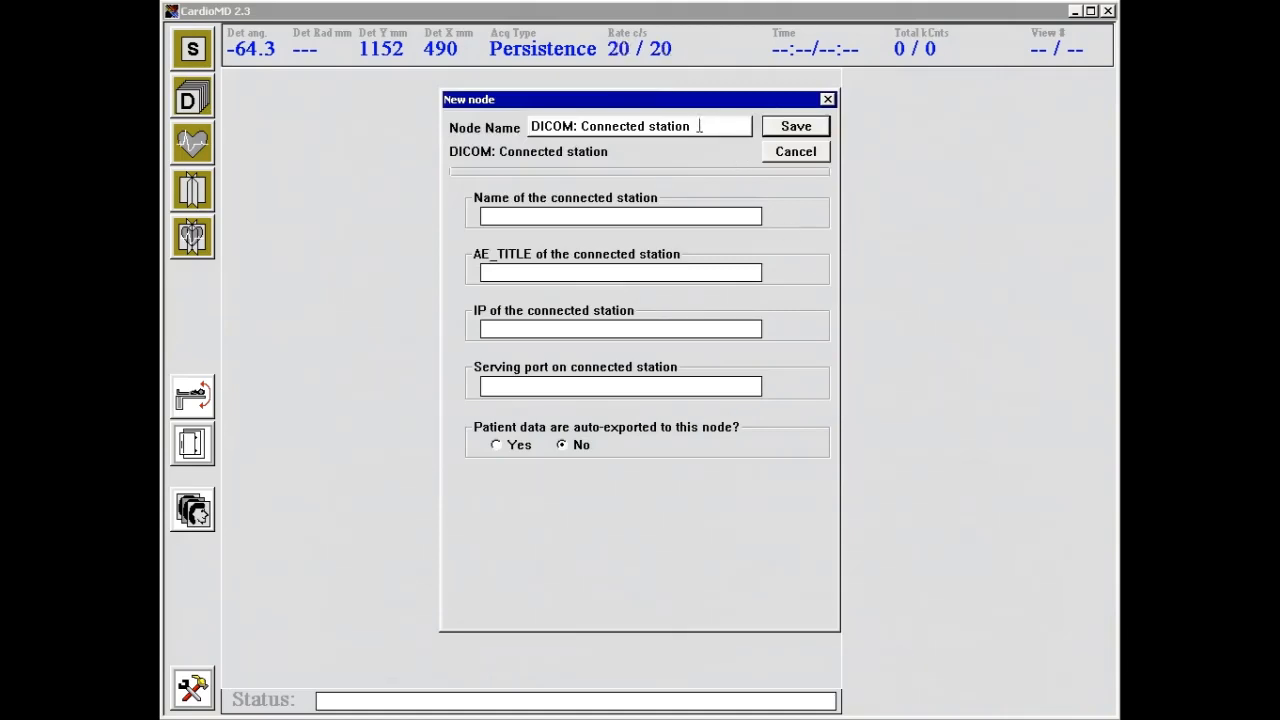
left_click_drag(701, 126, 530, 126)
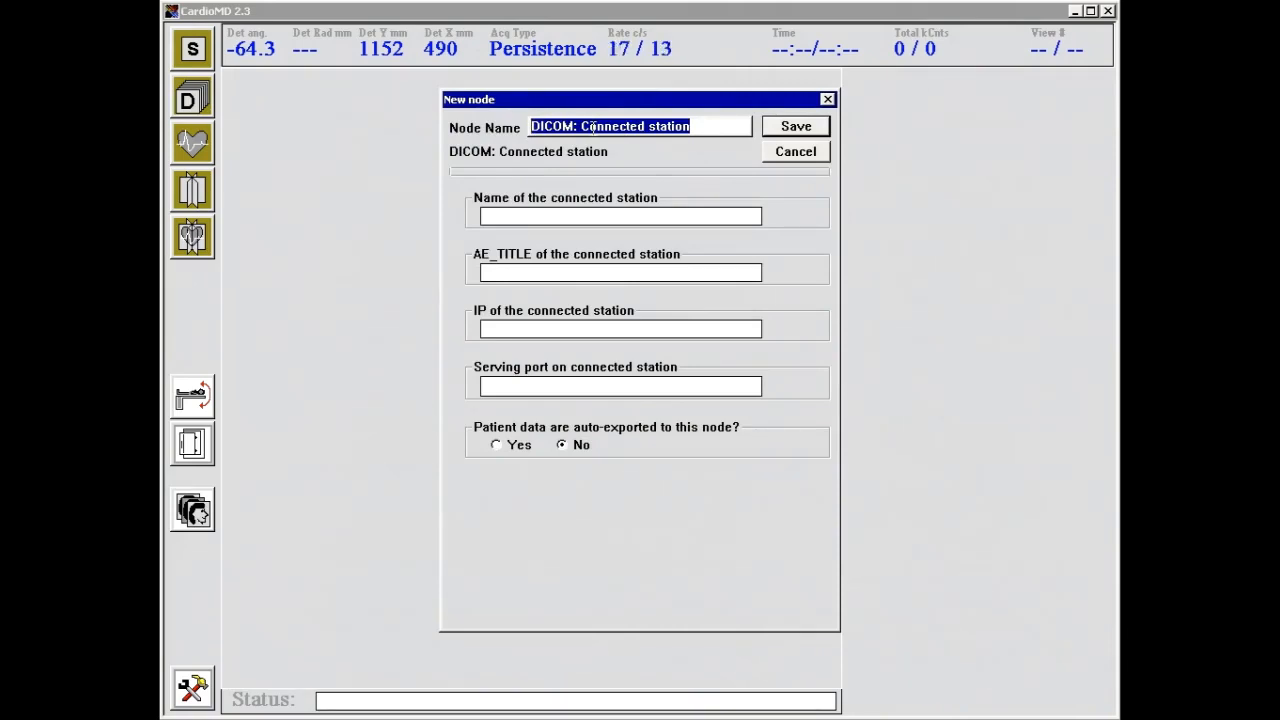
type("Pega")
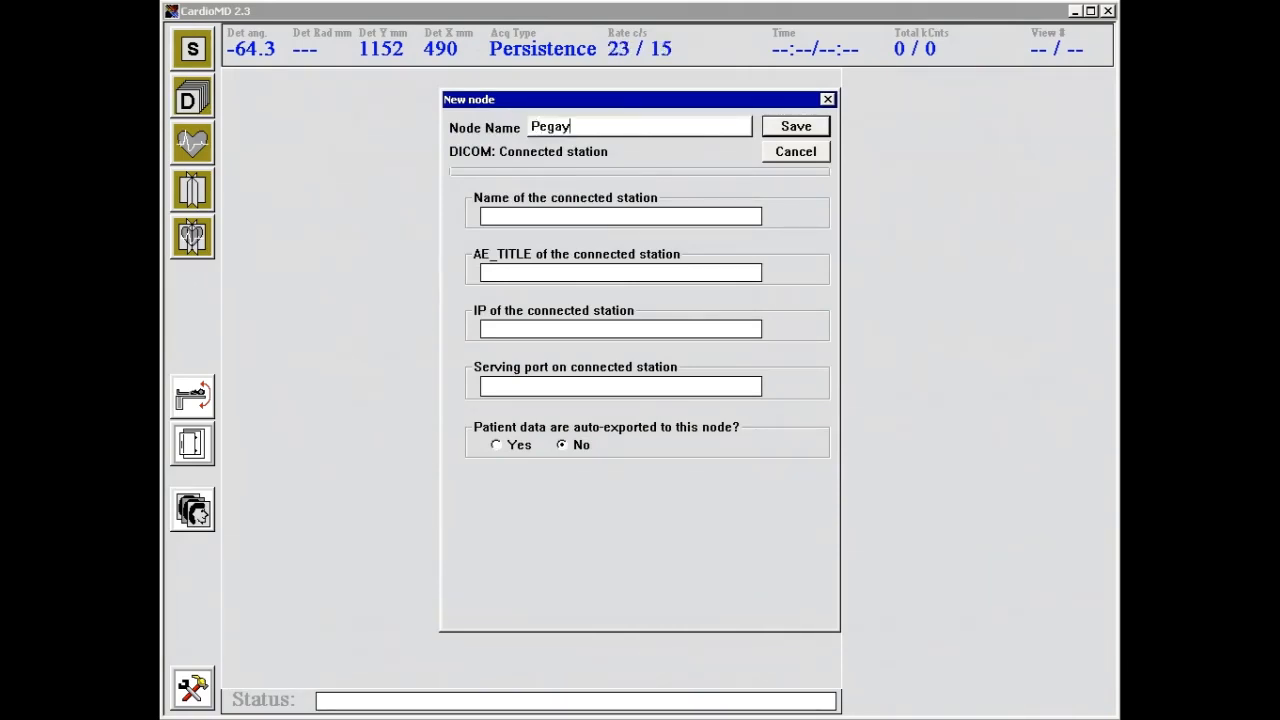
type("sys")
left_click(597, 218)
type("adac")
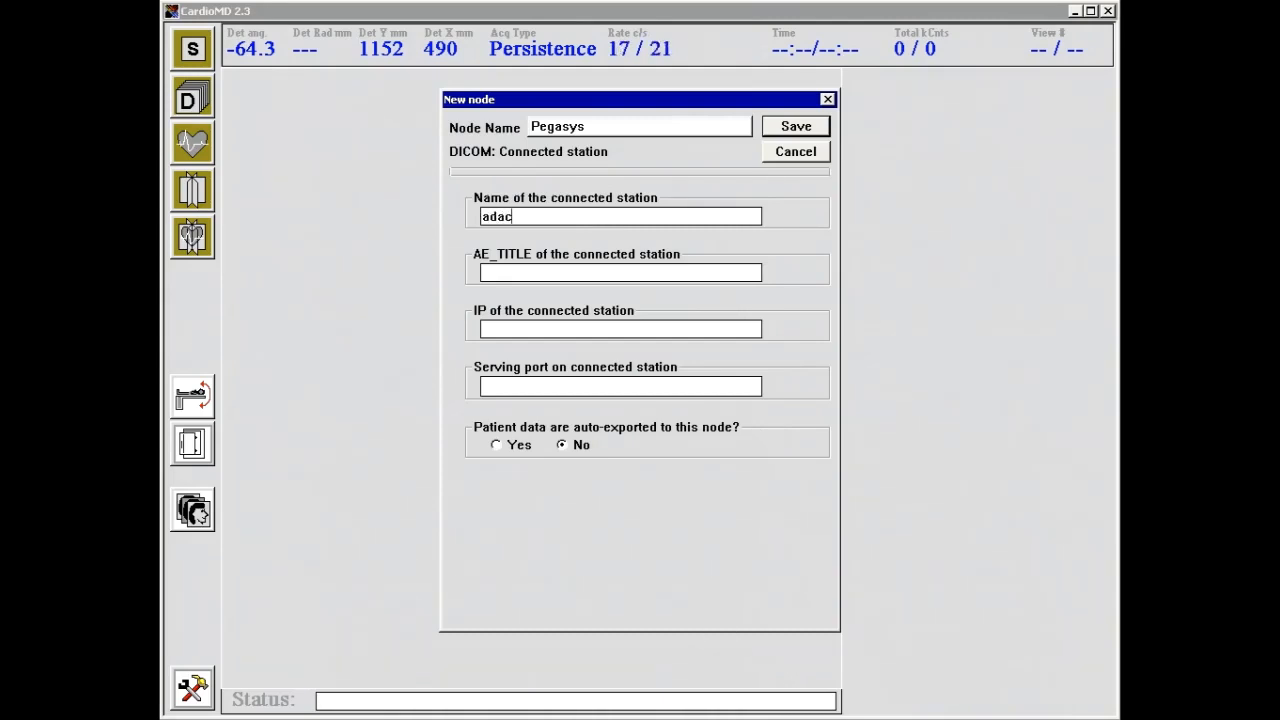
left_click(530, 271)
type("adac")
type("192.9.200.")
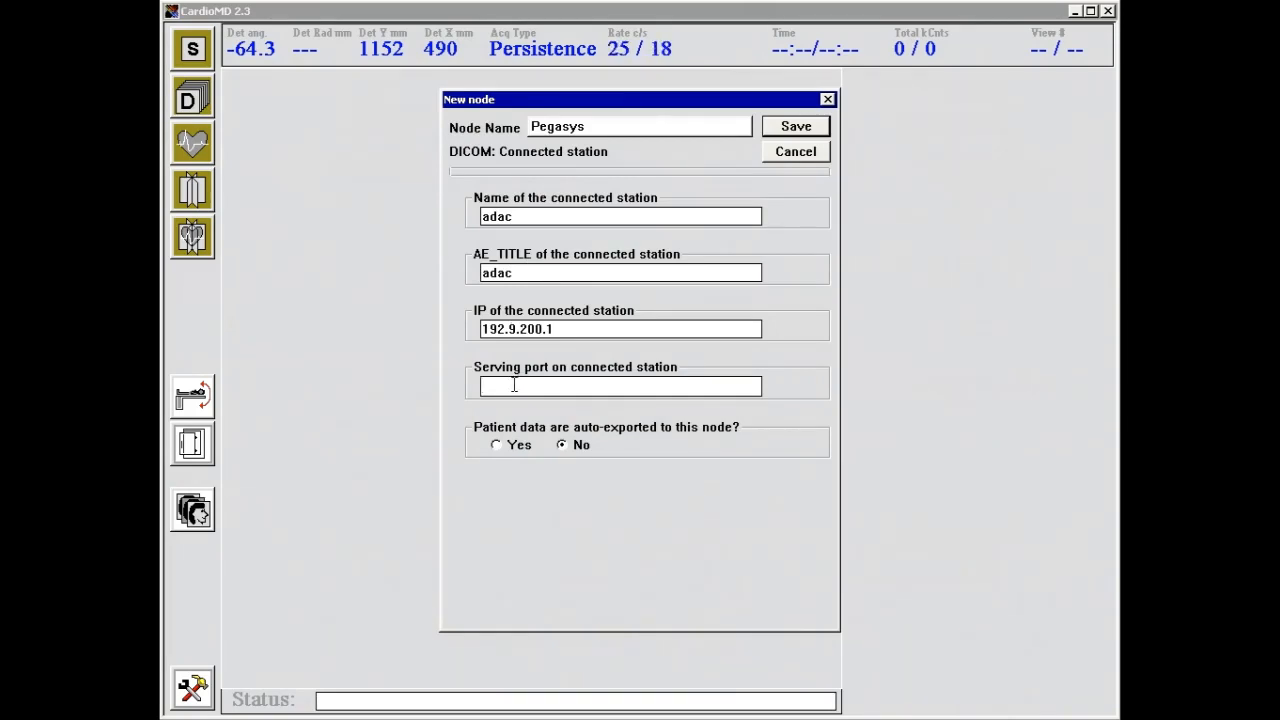
type("104")
left_click(496, 445)
left_click(796, 128)
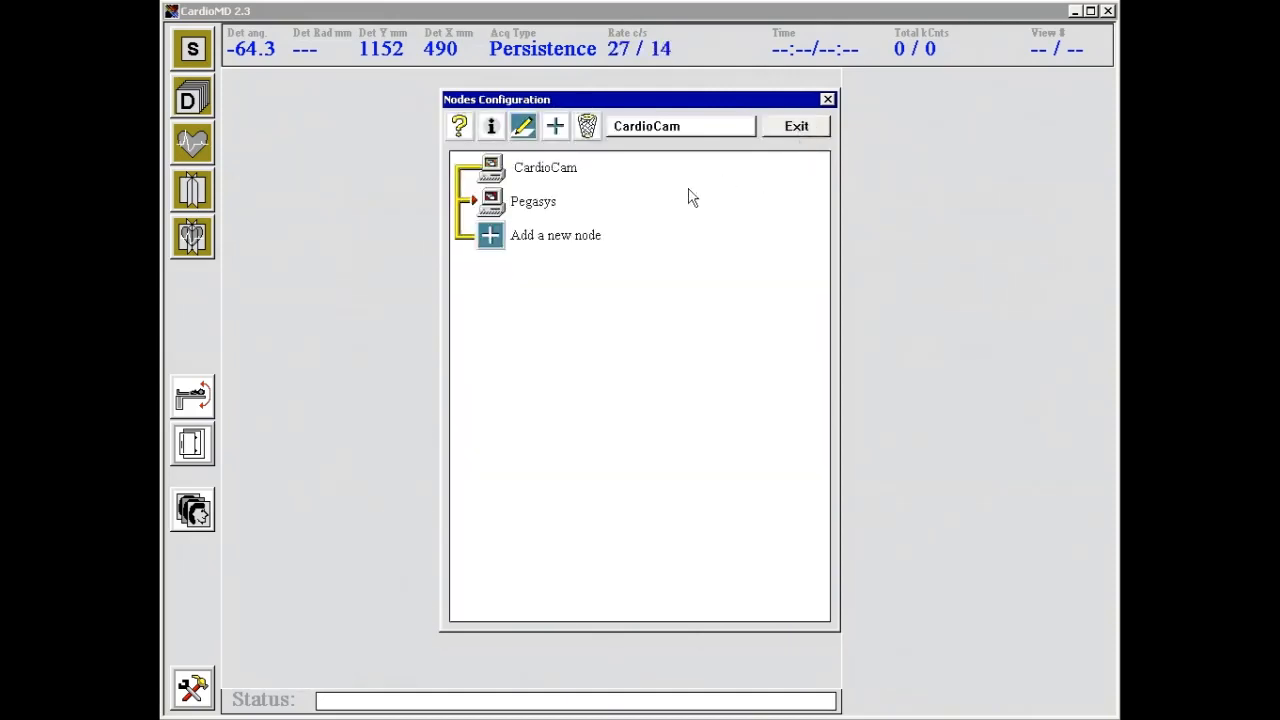
Reopen Pegasys to check it, exit node configuration, and open the local patient database
left_click(527, 207)
double_click(527, 205)
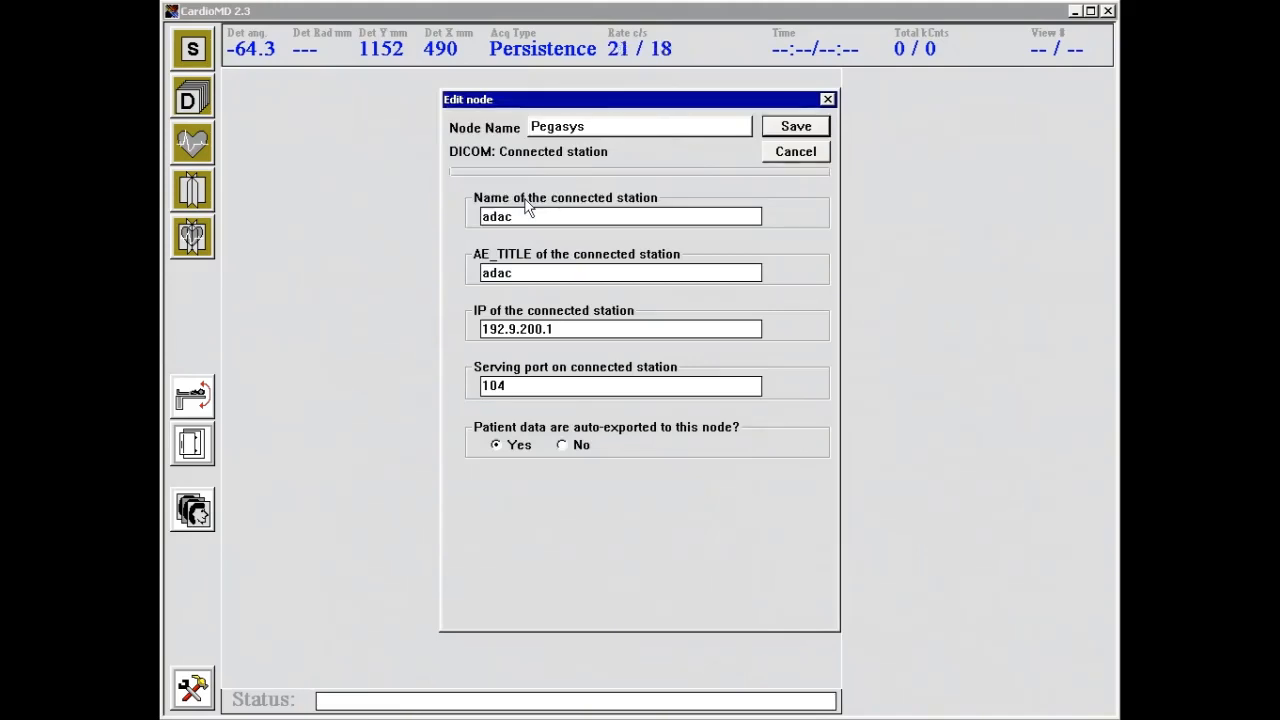
left_click(795, 157)
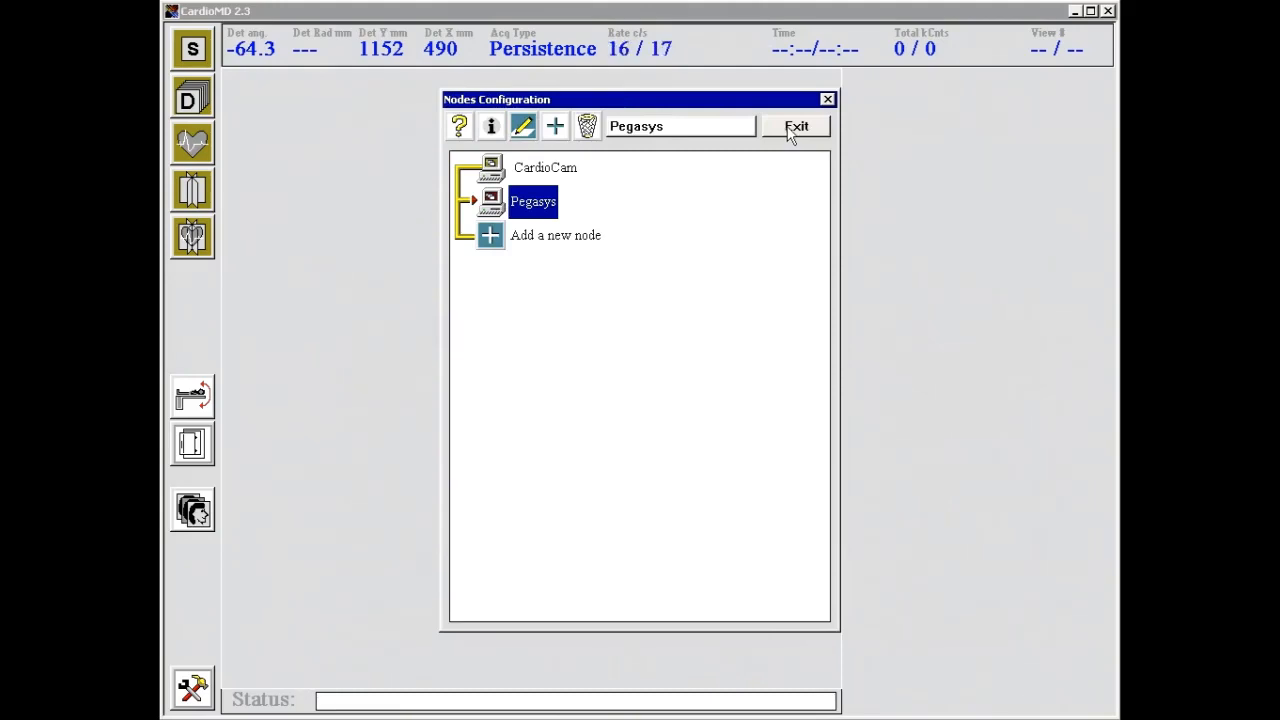
left_click(793, 127)
left_click(194, 510)
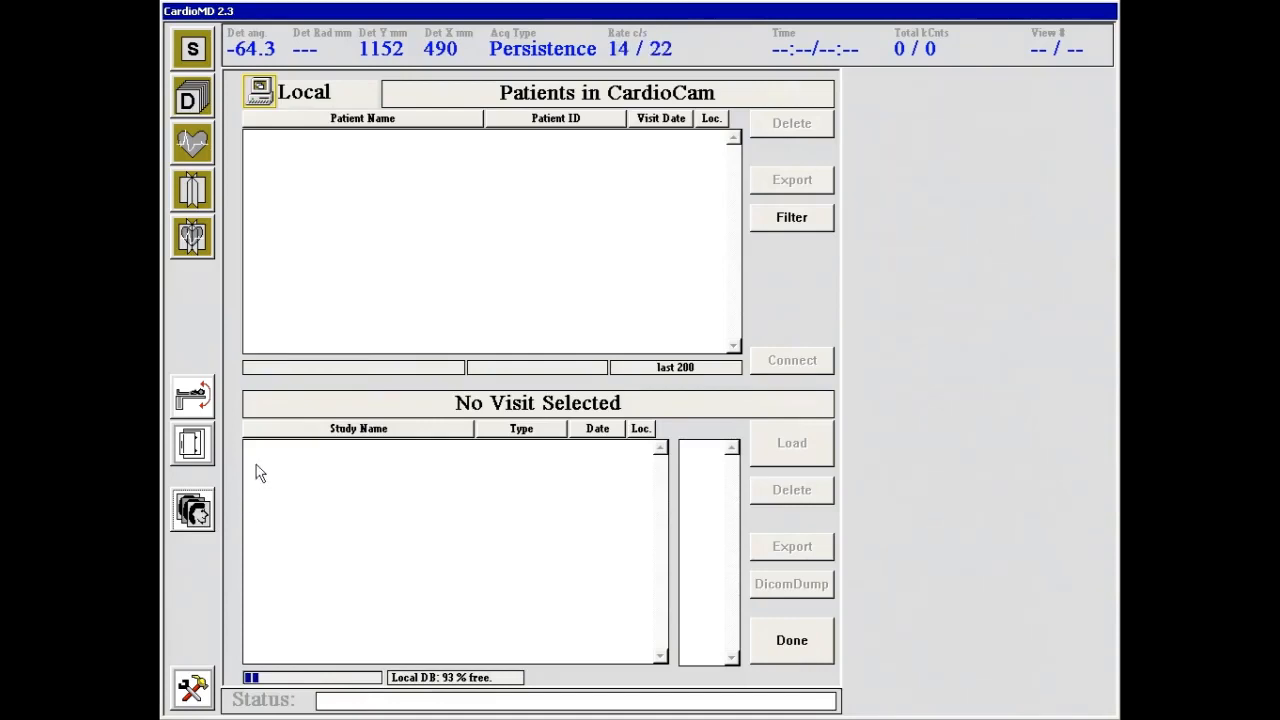
Close the patient browser with Done to return to the live Persistence page
left_click(330, 455)
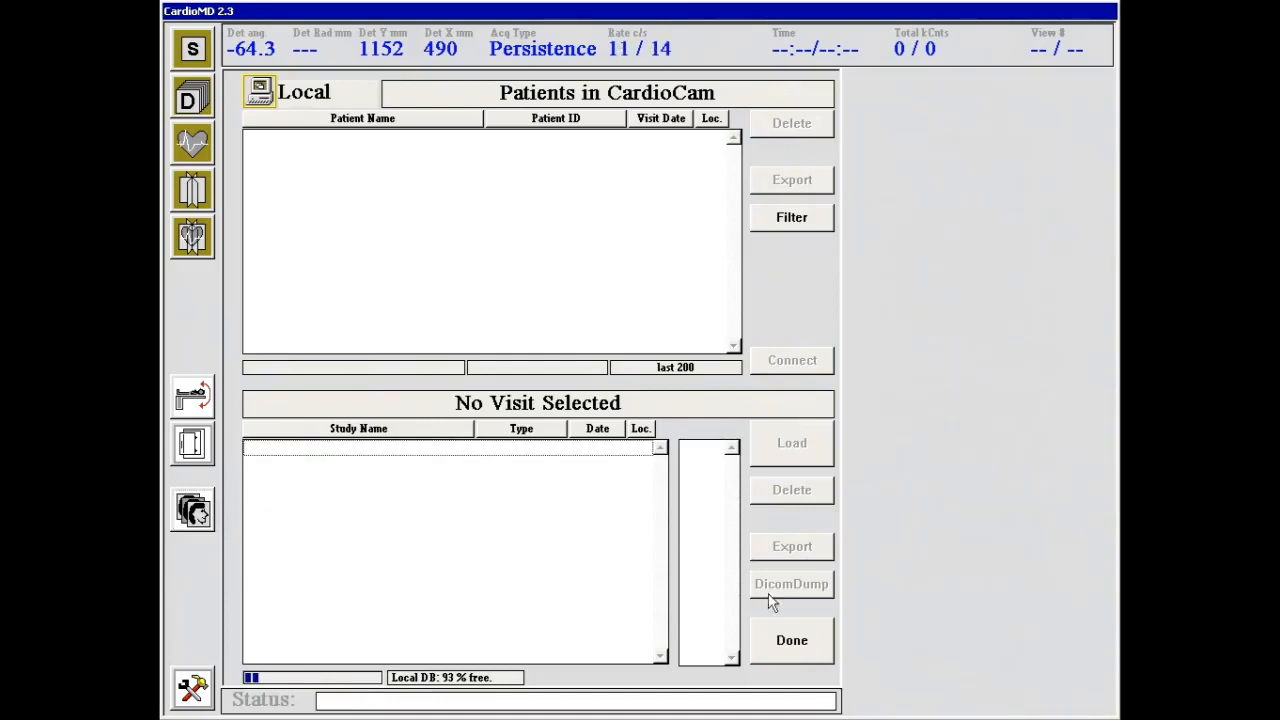
left_click(800, 648)
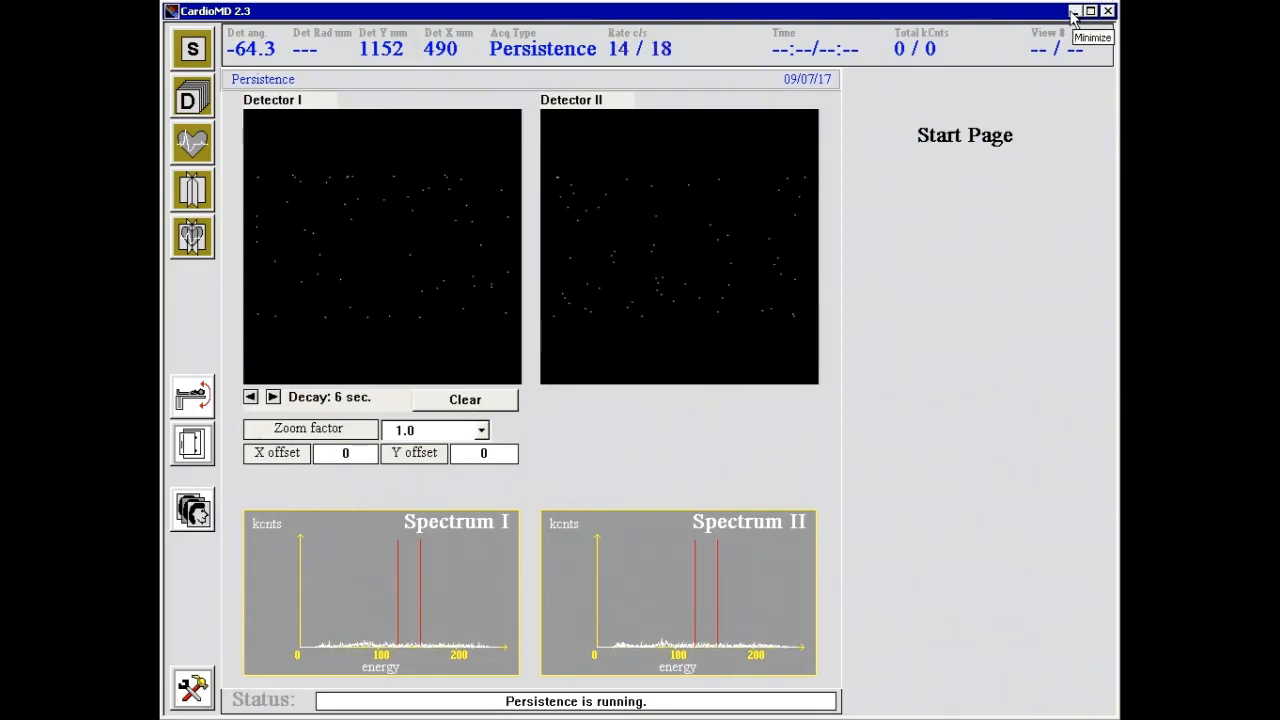
left_click(200, 698)
Go through Service to node configuration and reopen the Pegasys node's settings for review
left_click(576, 422)
left_click(580, 446)
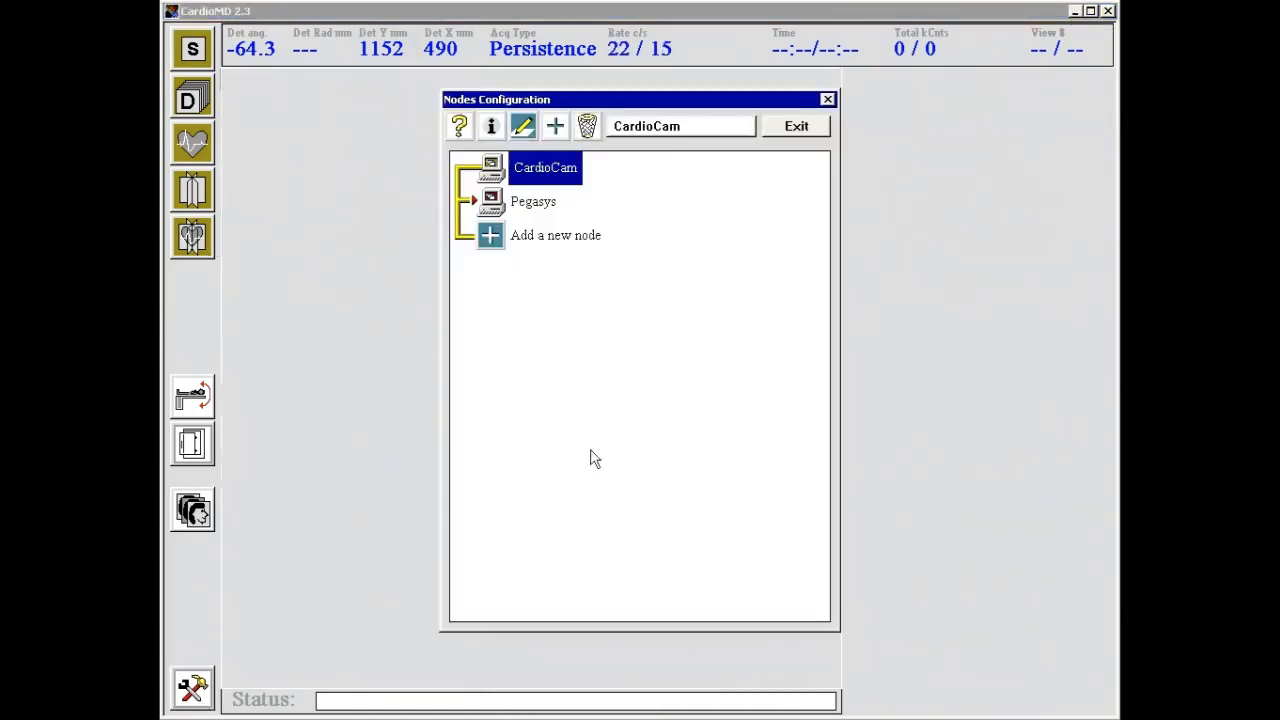
double_click(552, 204)
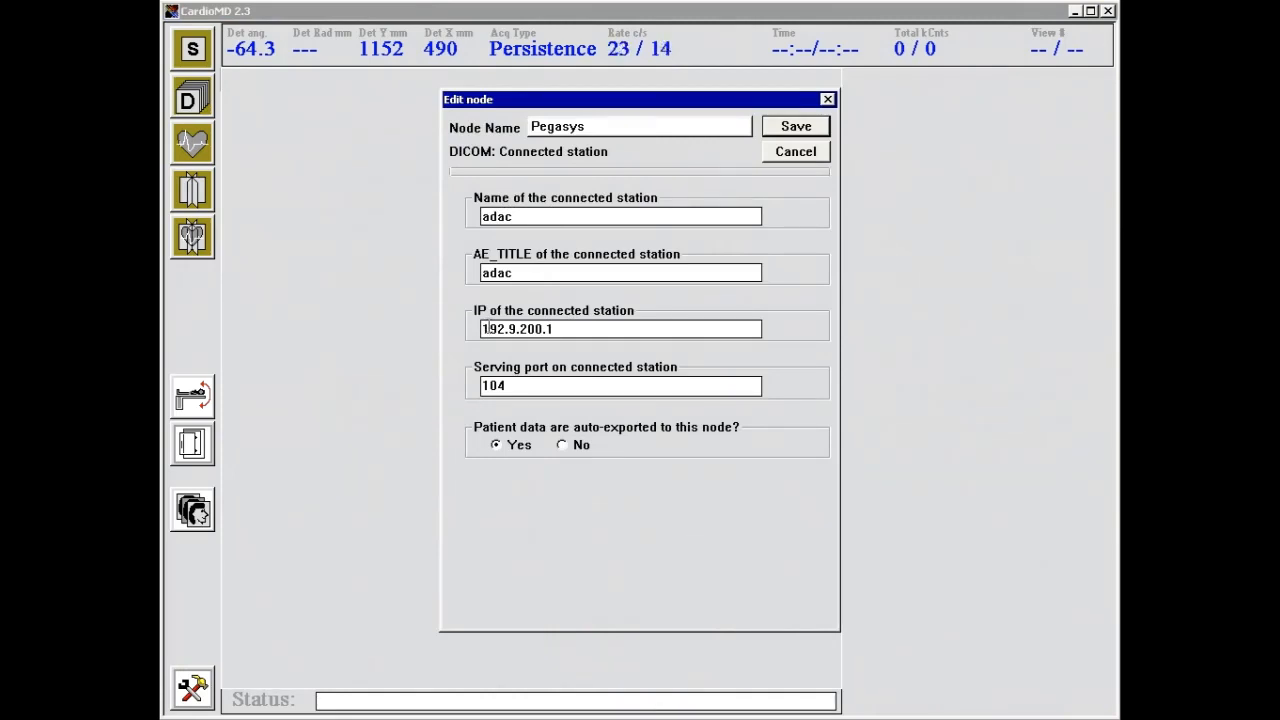
key("super")
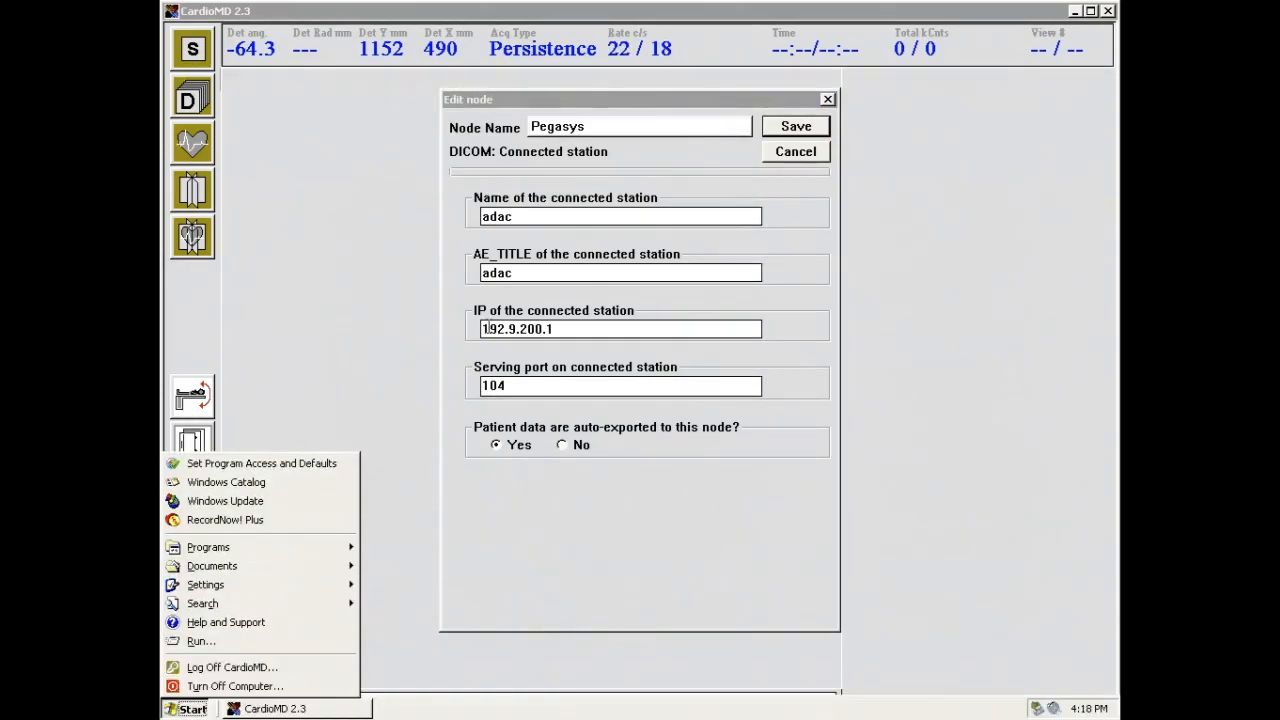
Launch a blank Notepad by entering 'notepad' in the Run box
left_click(253, 646)
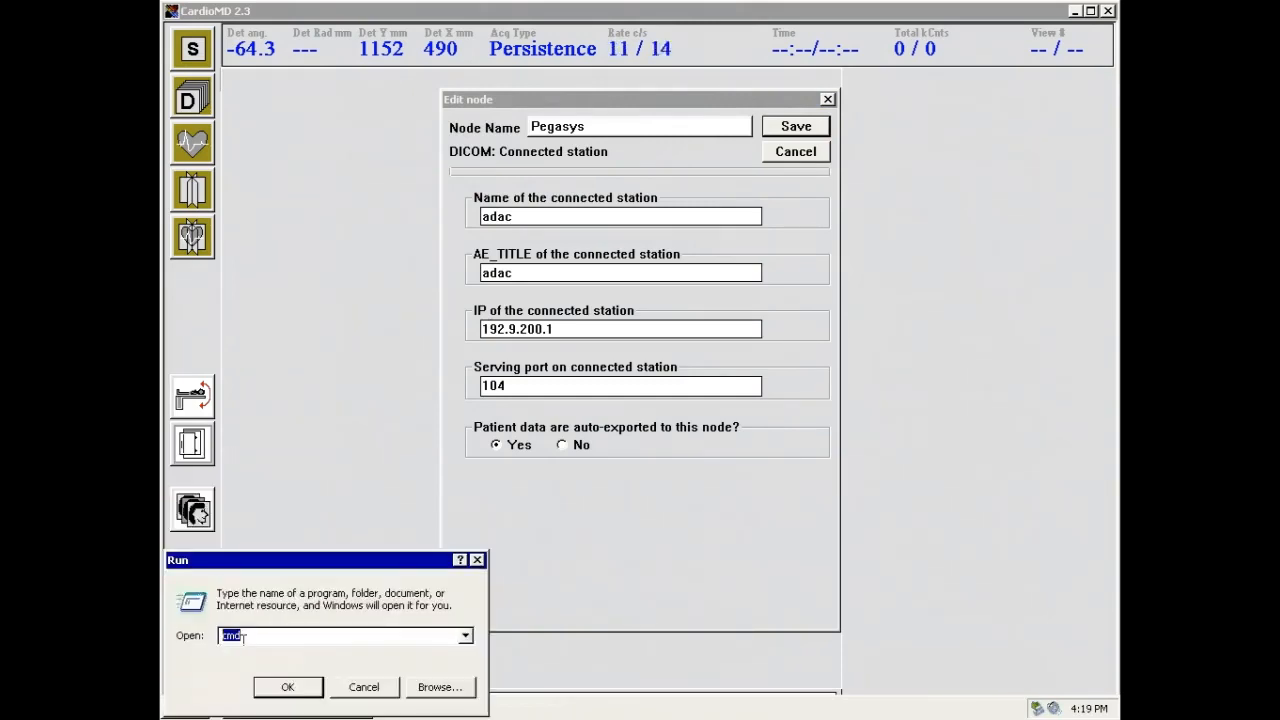
type("notepad")
key("Return")
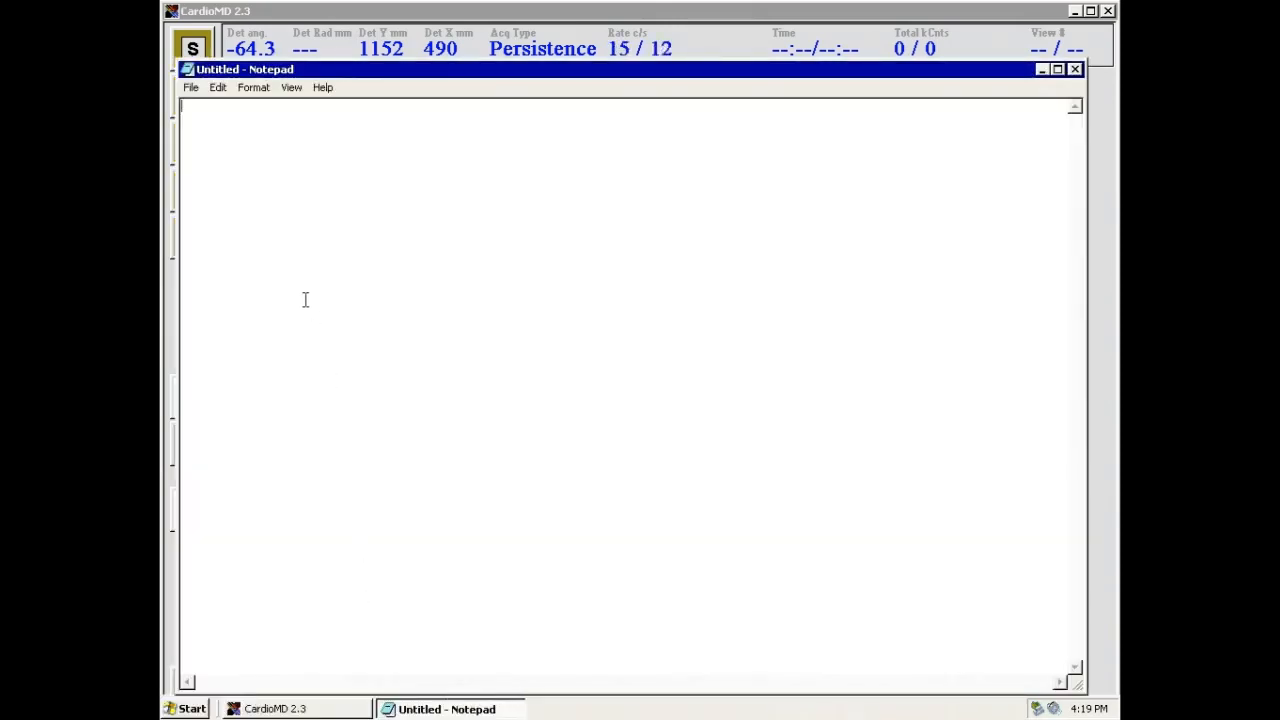
Open C:\WINDOWS\system32\drivers\etc\hosts in Notepad using the All Files filter
left_click(191, 88)
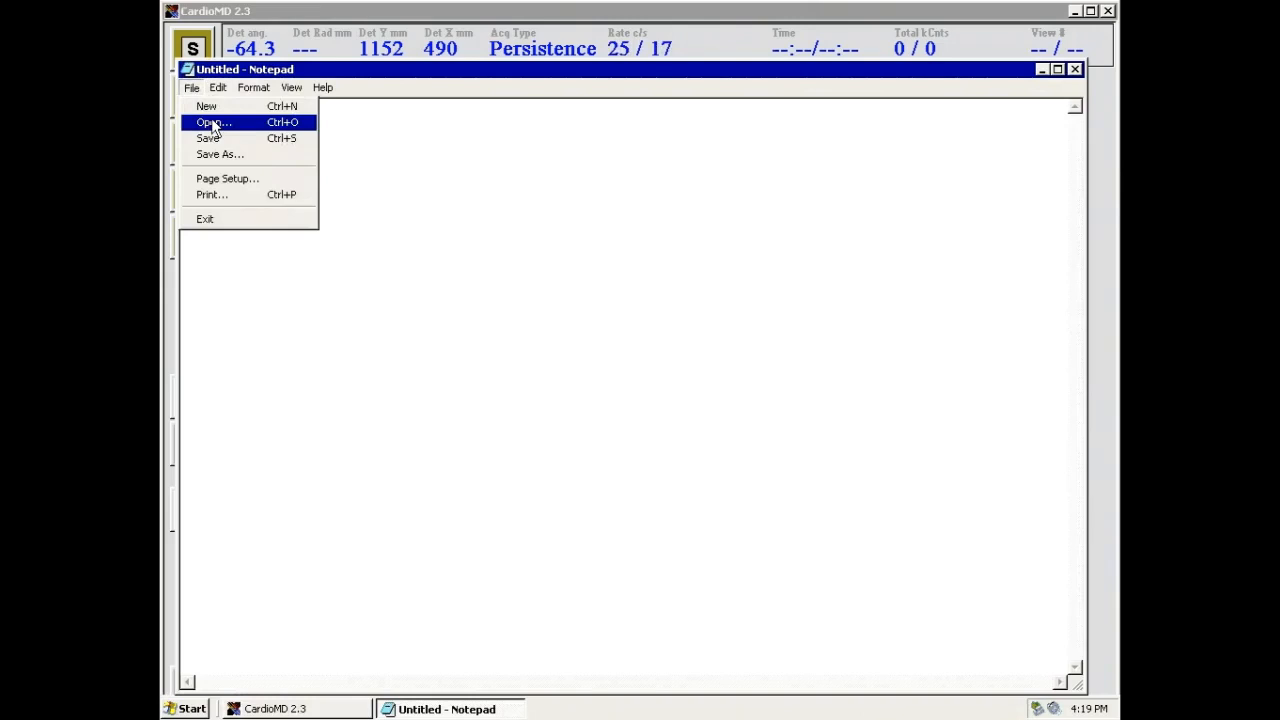
left_click(213, 123)
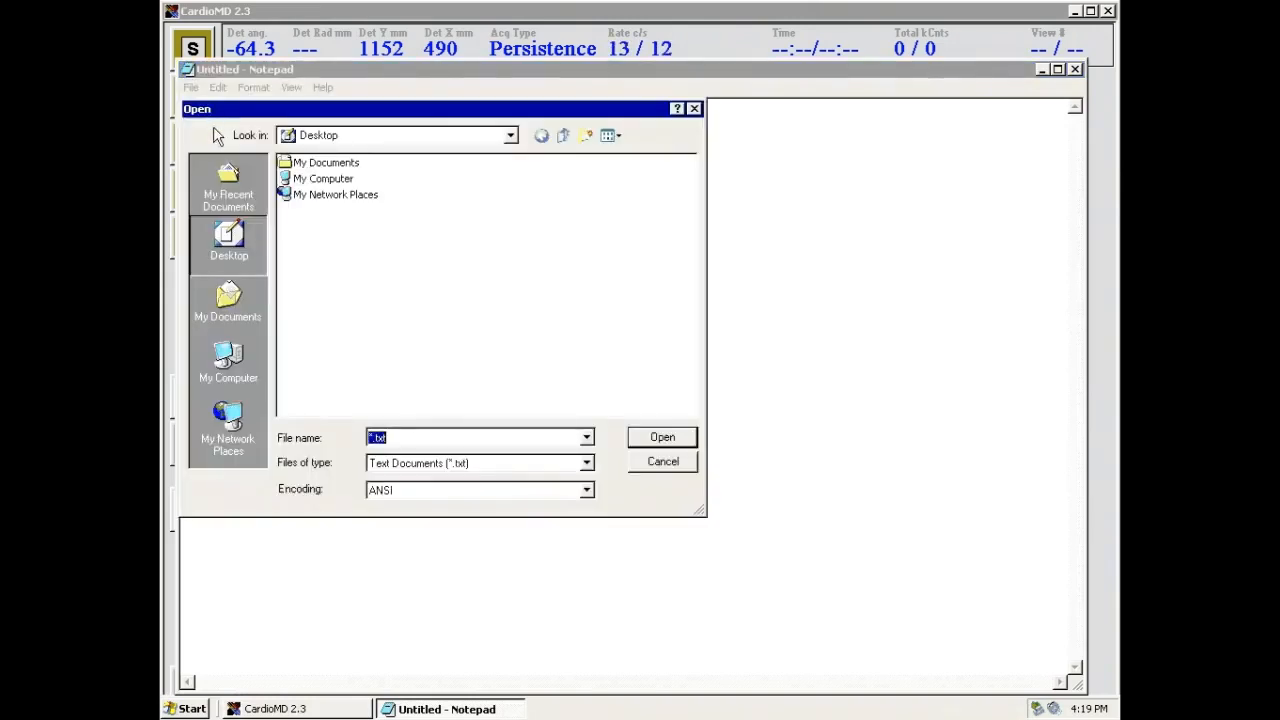
double_click(321, 179)
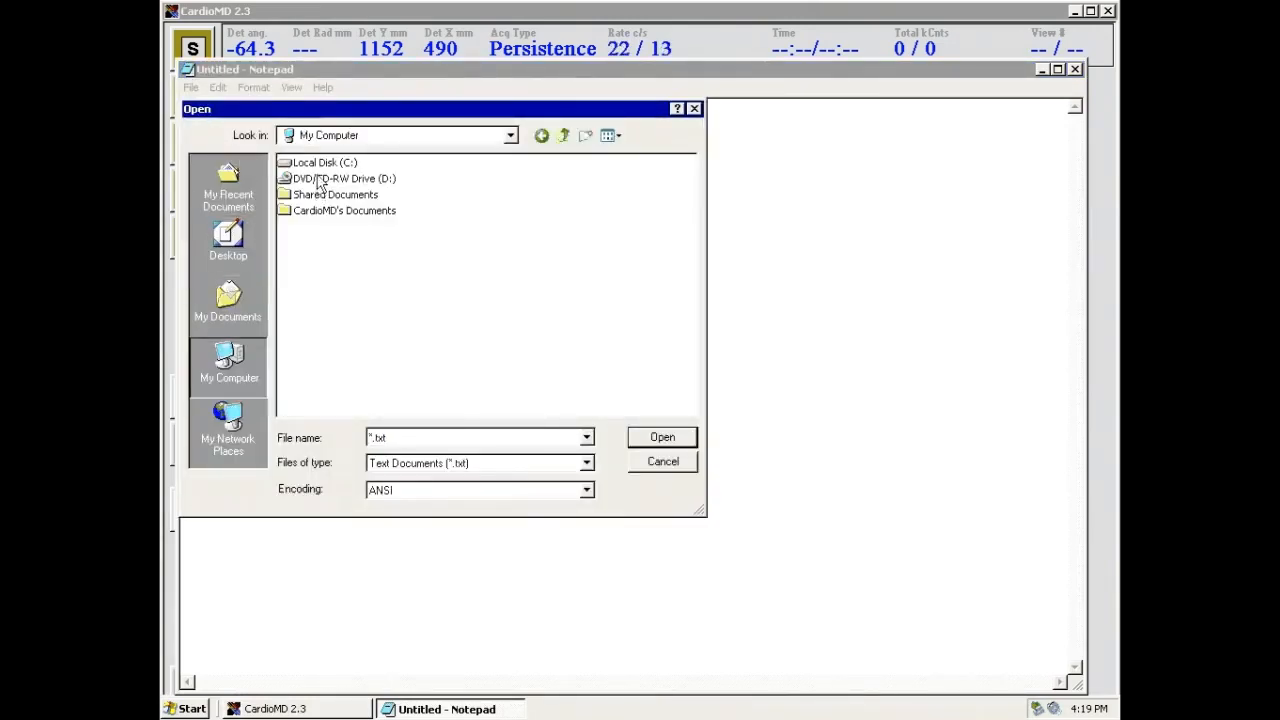
double_click(316, 164)
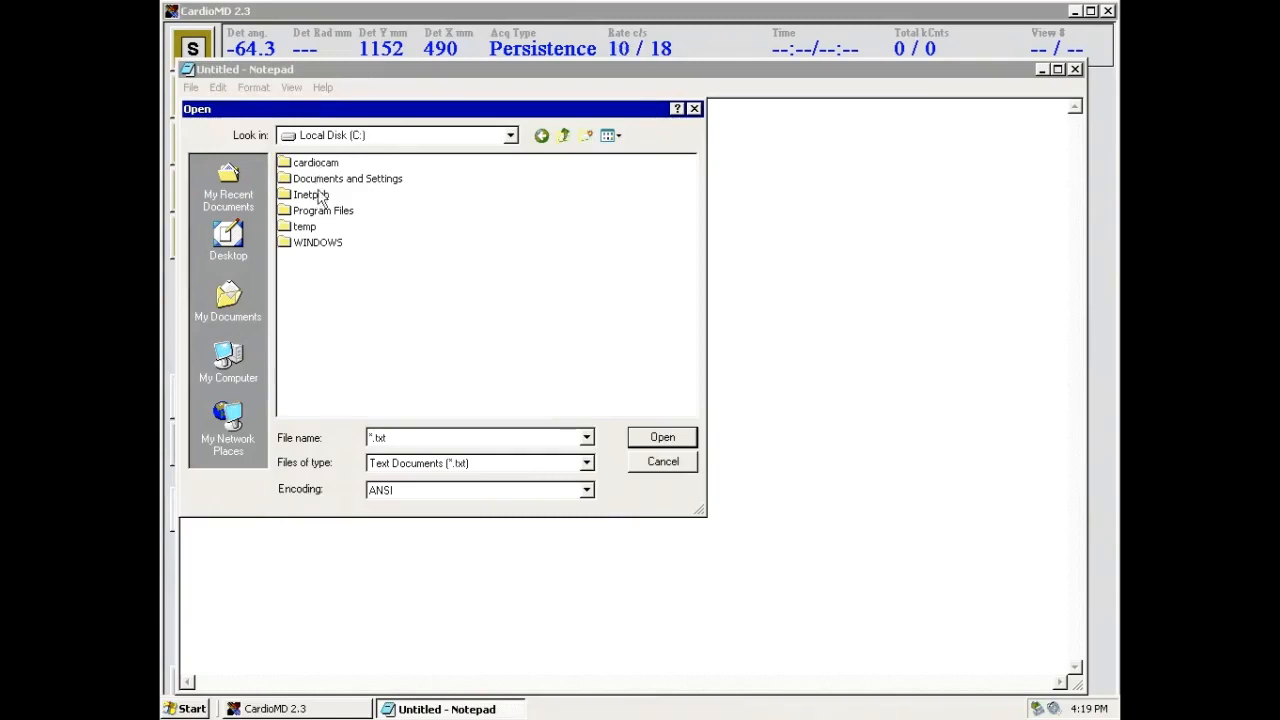
double_click(316, 244)
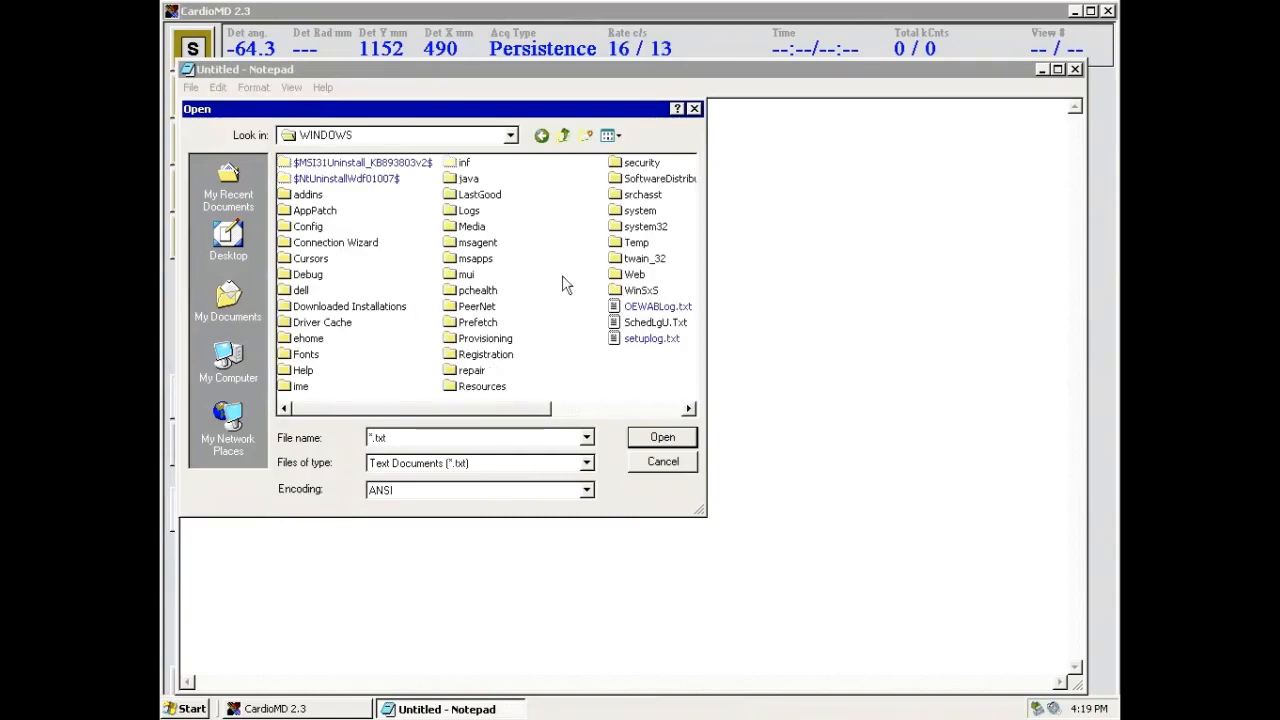
double_click(636, 230)
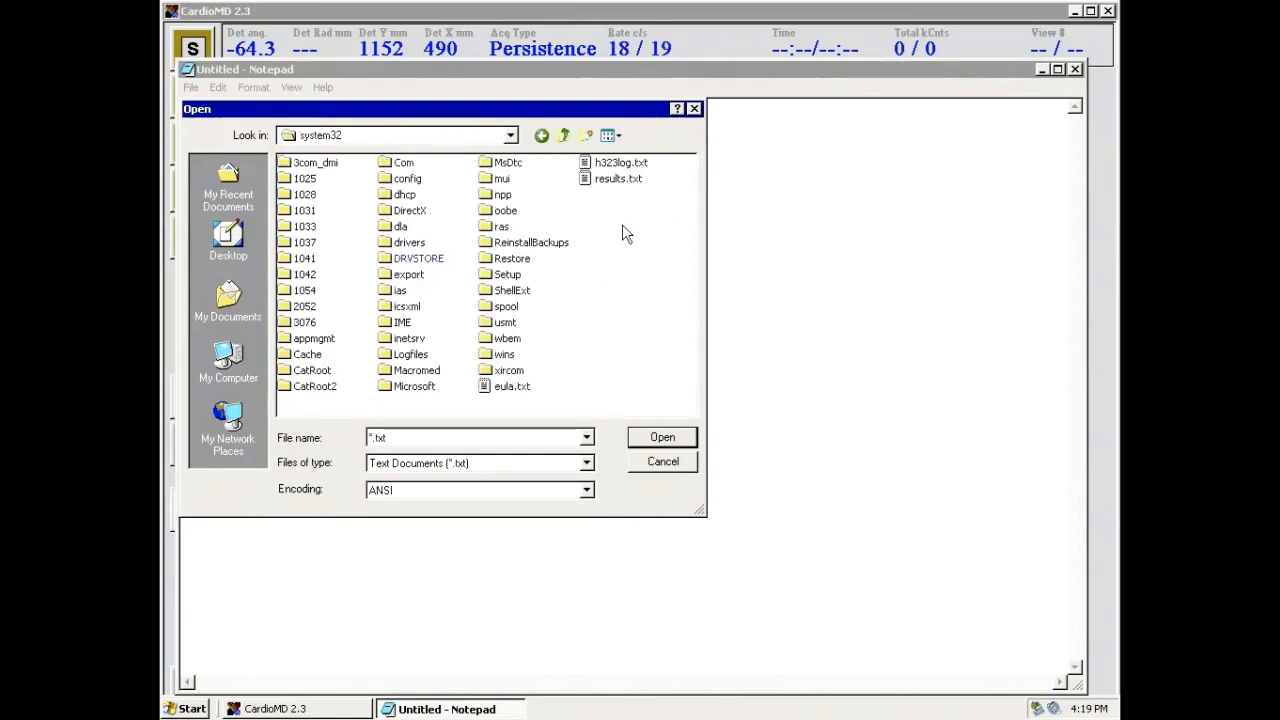
double_click(405, 243)
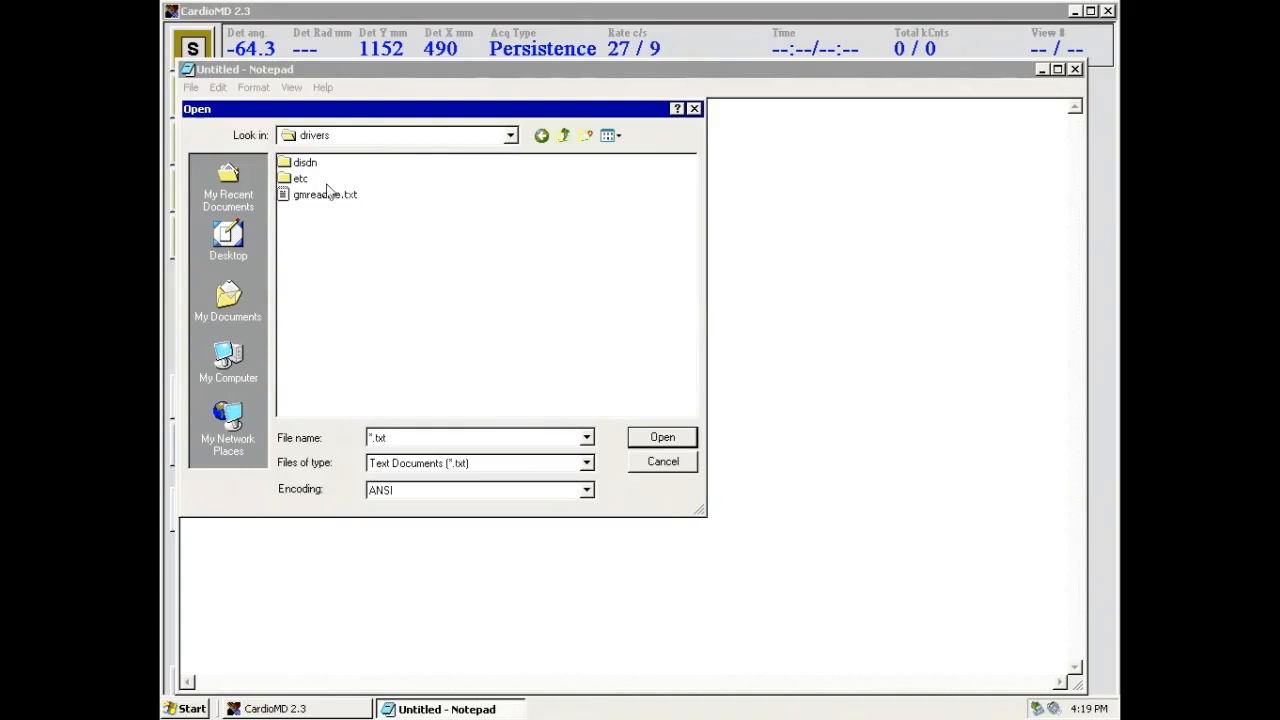
double_click(301, 180)
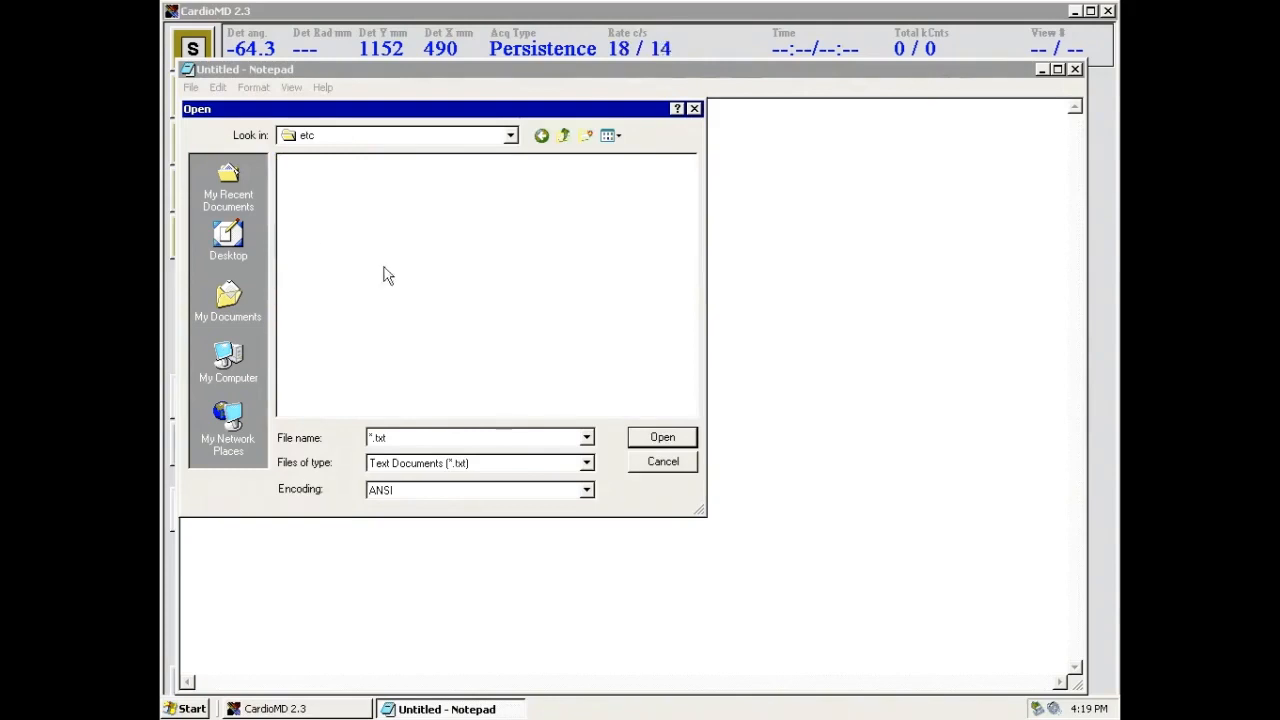
left_click(517, 465)
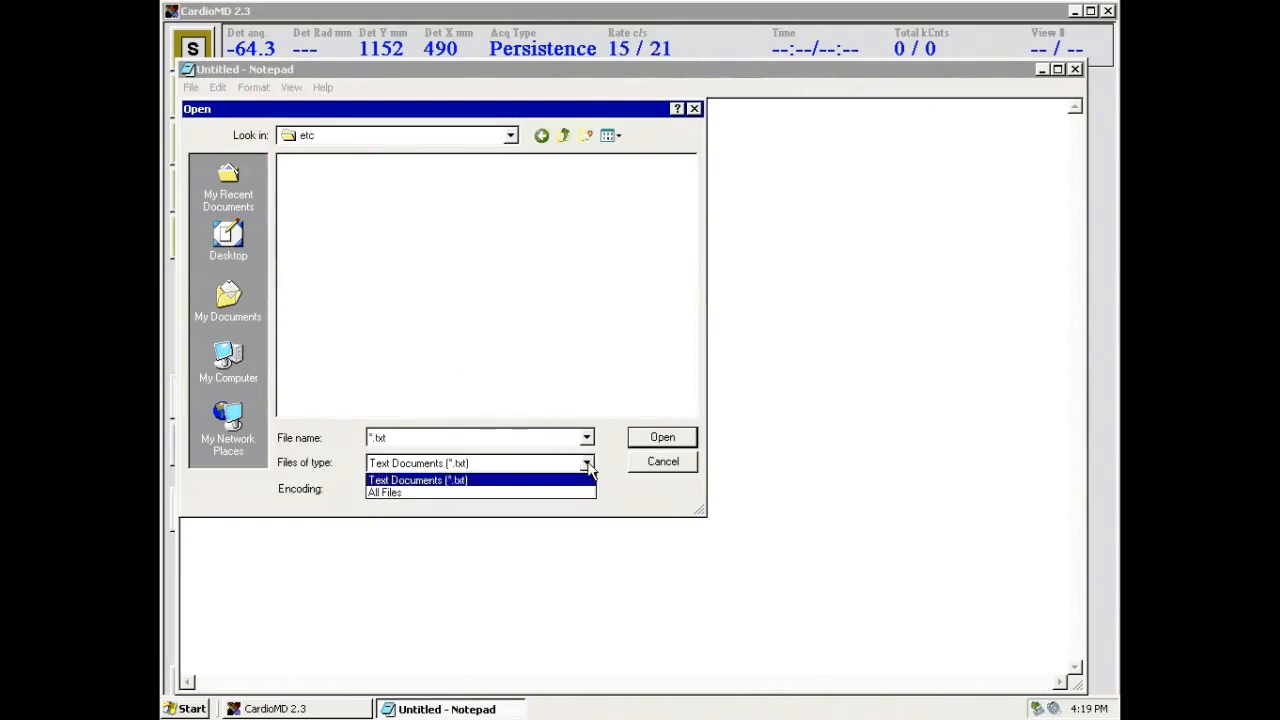
left_click(494, 494)
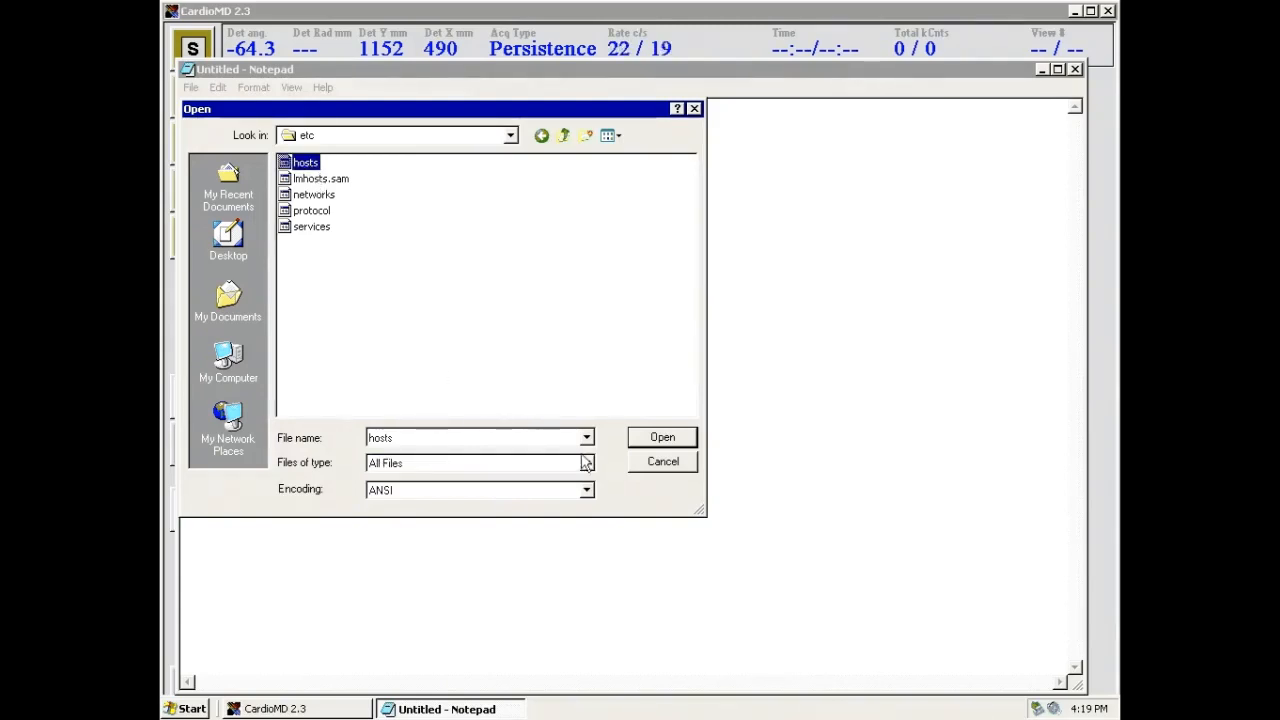
left_click(652, 437)
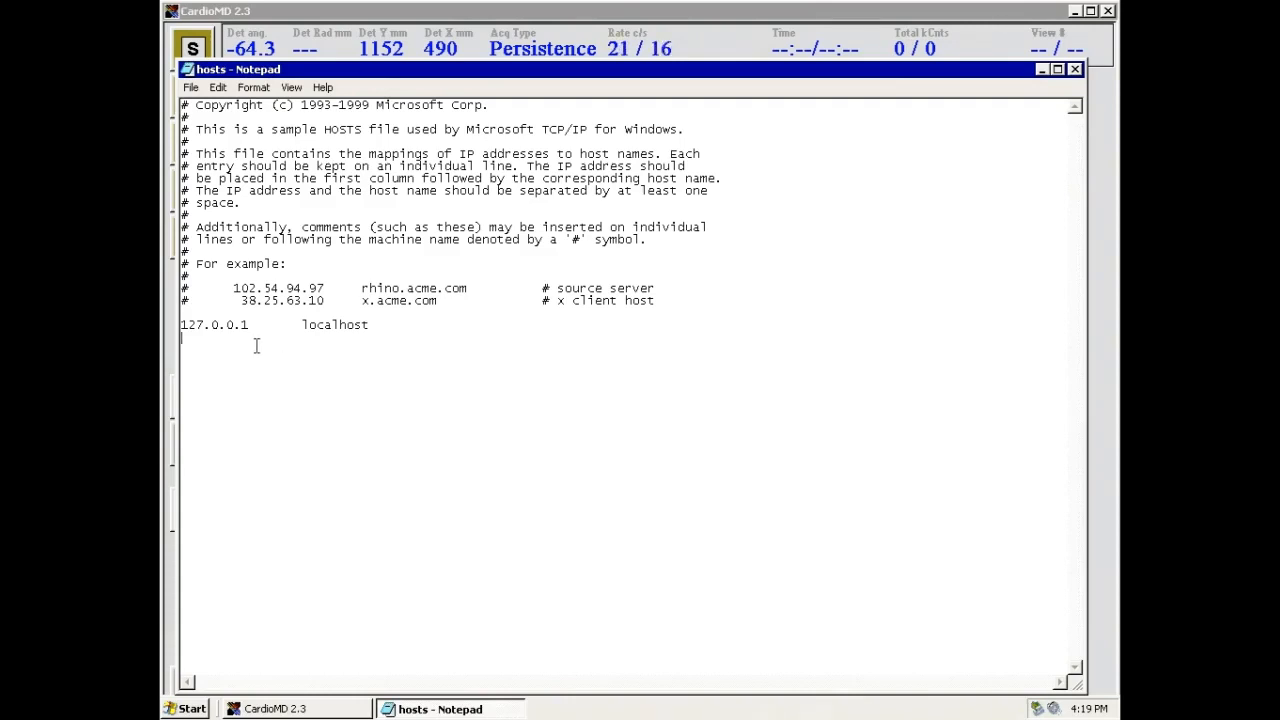
Add the line '192.9.200.1<Tab>adac' to hosts, save it, and close Notepad
type("92.9.200.1")
key("Tab")
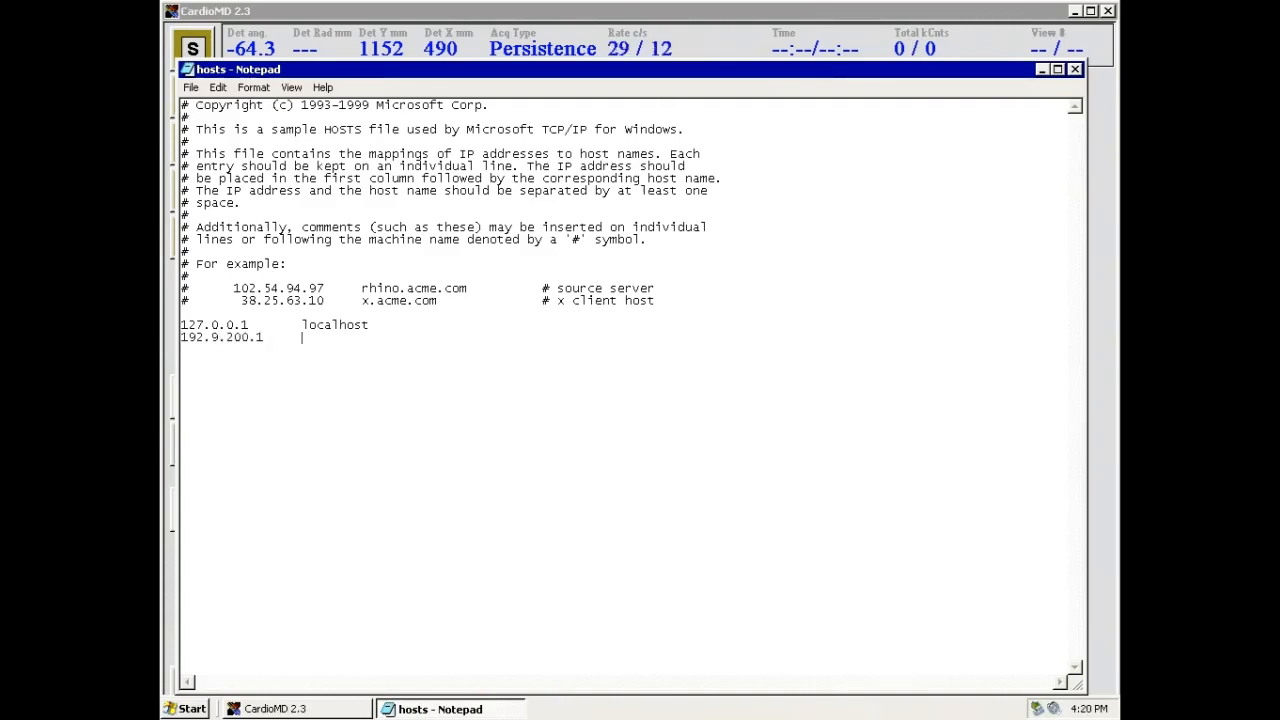
type("adac")
left_click(190, 88)
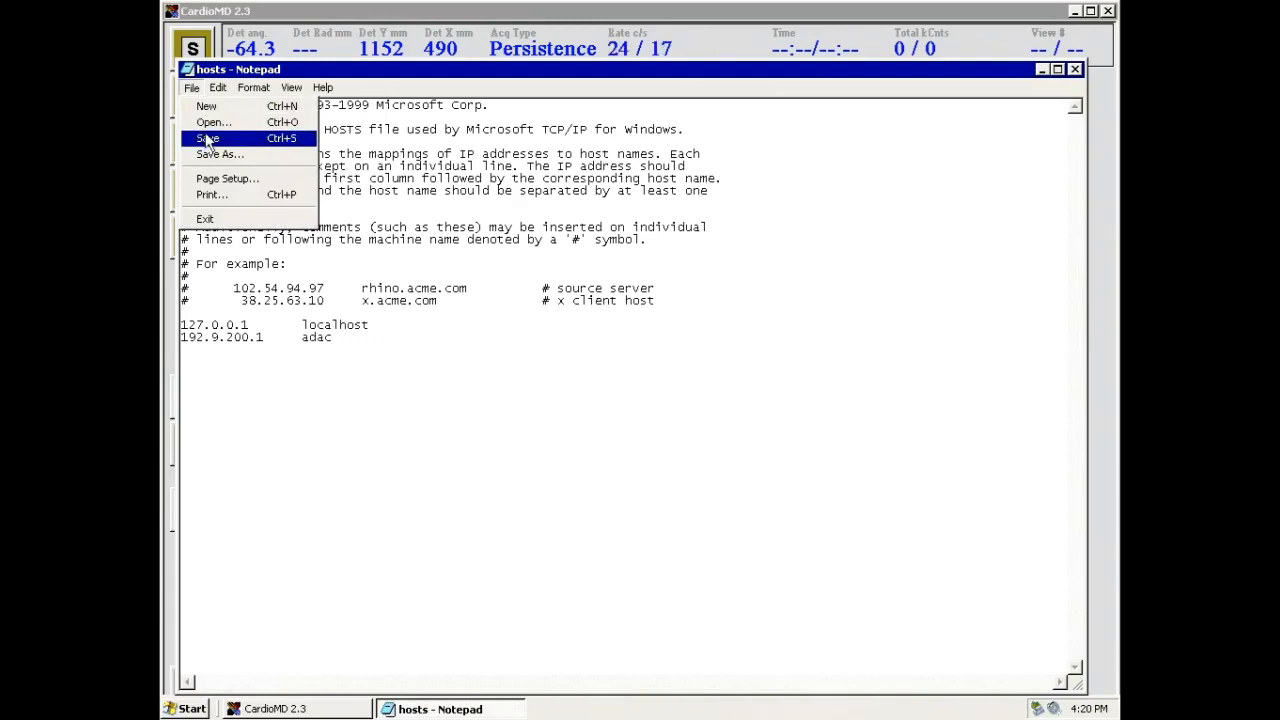
left_click(207, 139)
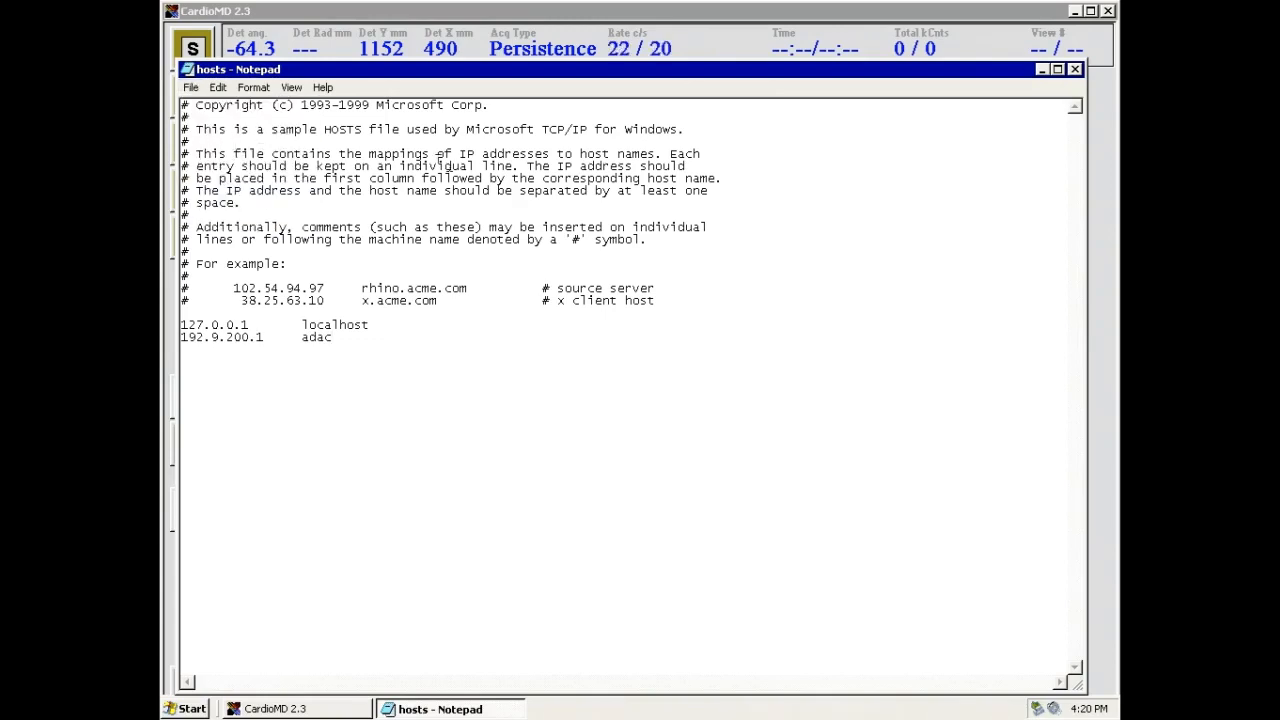
left_click(1075, 69)
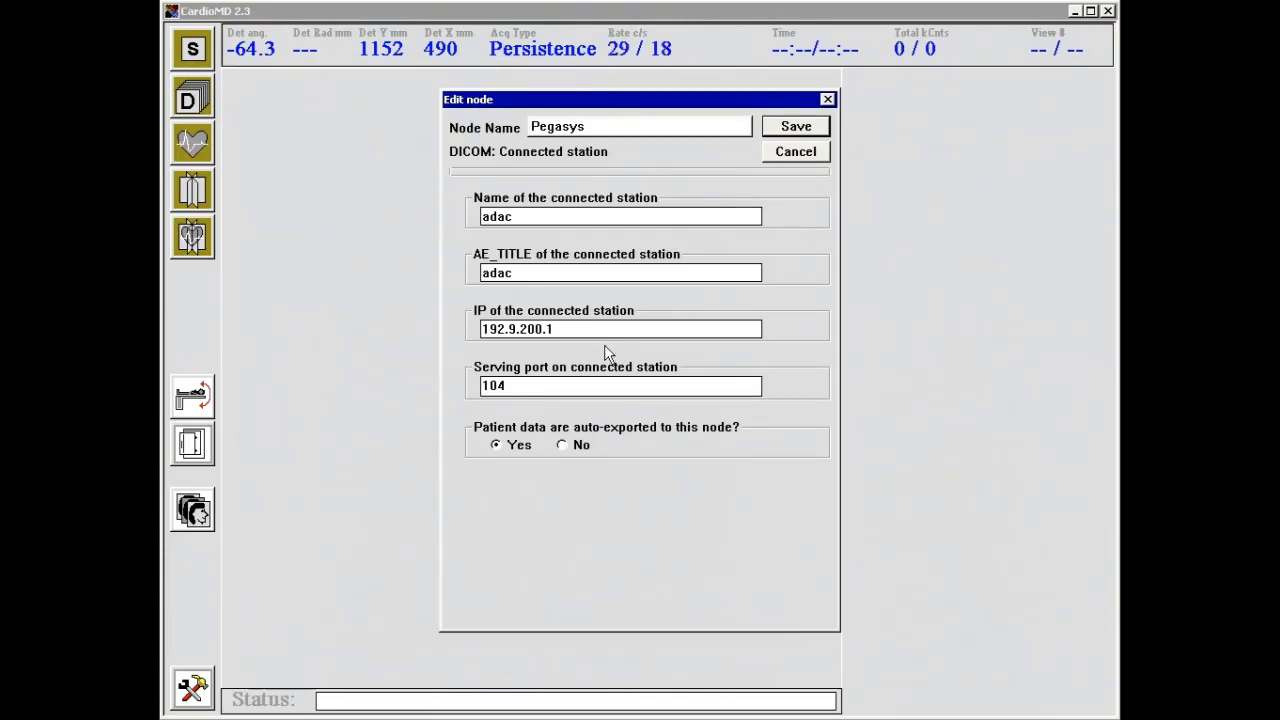
Save the Pegasys DICOM node and exit Nodes Configuration back to the Persistence page
left_click(801, 133)
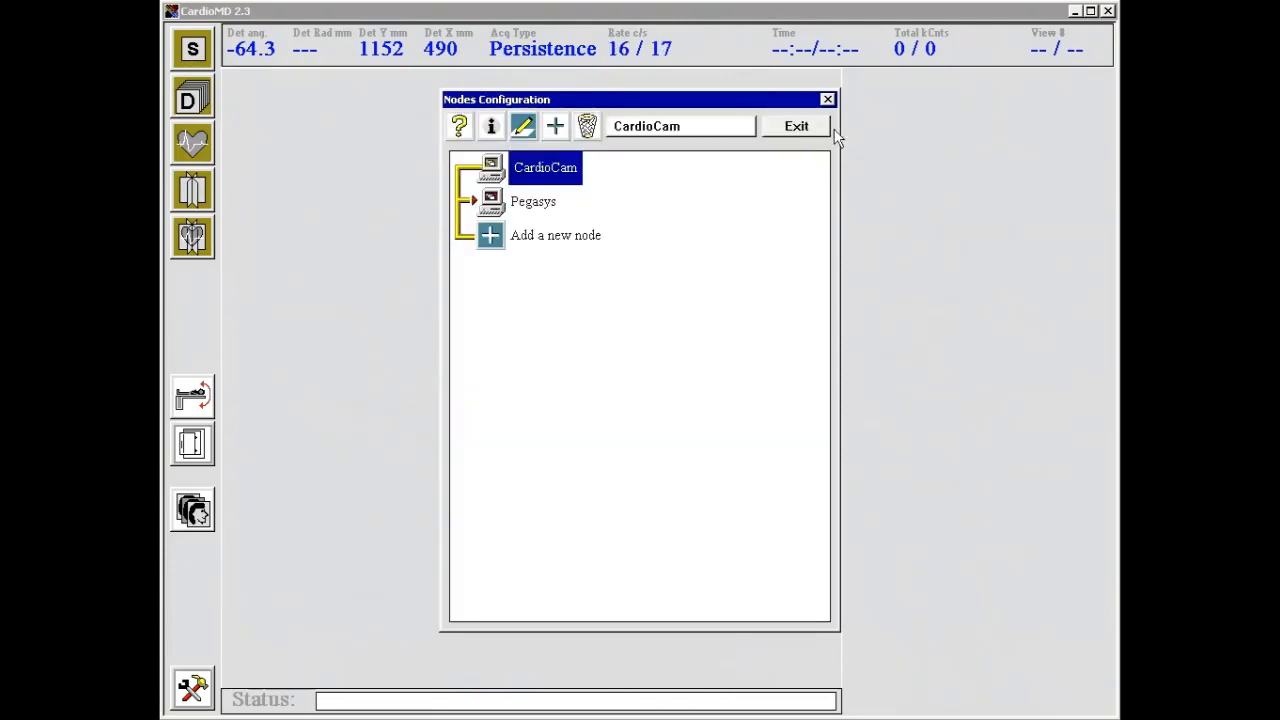
left_click(800, 124)
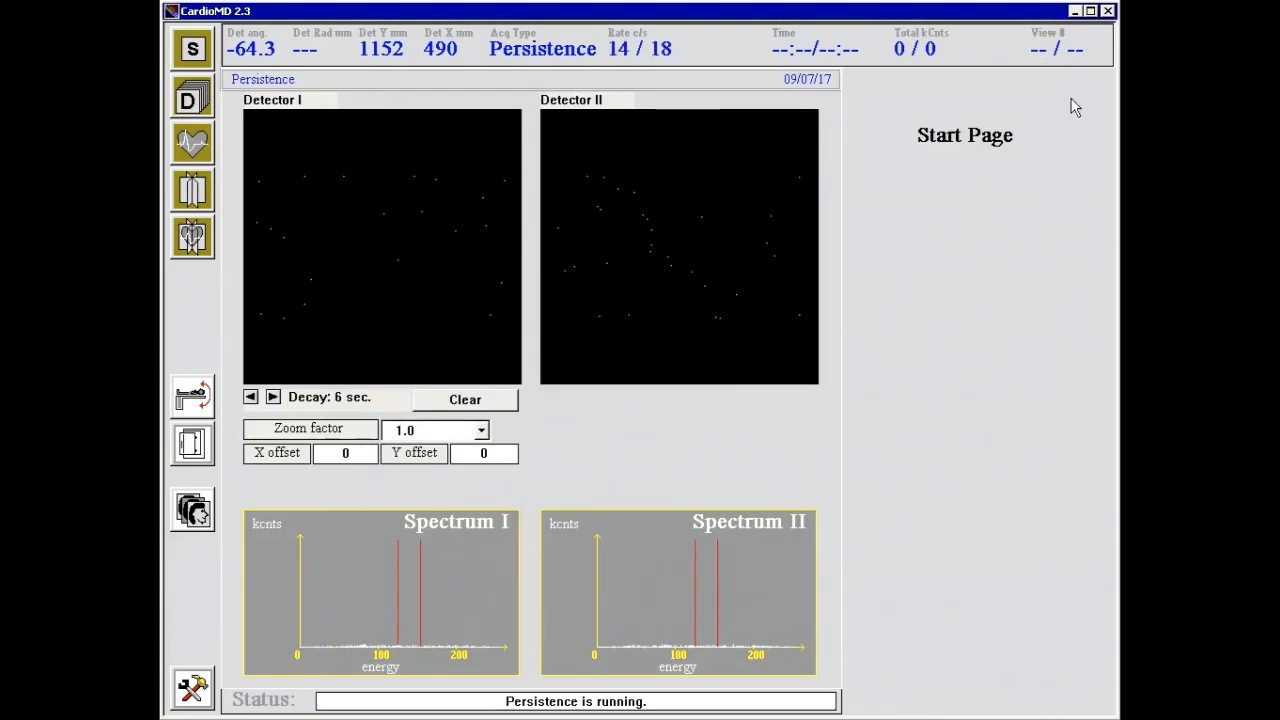